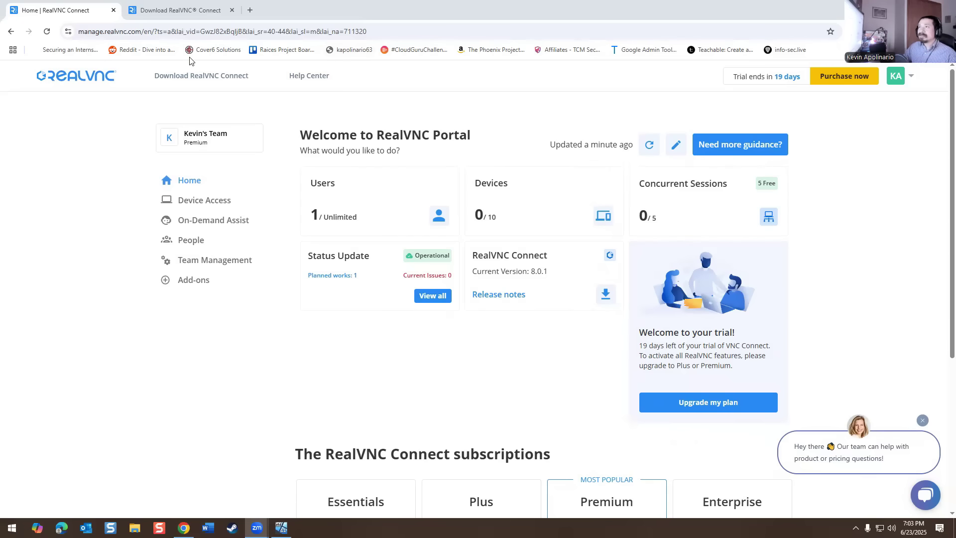
Step: Switch to the 'Download RealVNC® Connect' browser tab and scroll to the top of the page
{"action": "left_click", "coordinate": [171, 6]}
{"action": "scroll", "coordinate": [163, 292], "scroll_direction": "up", "scroll_amount": 4}
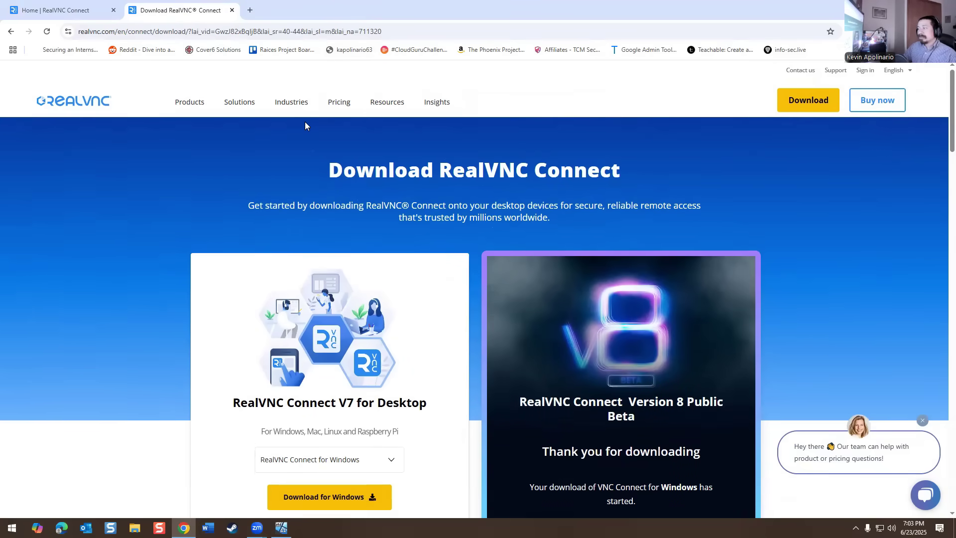
Step: Reload the download page and download the Version 8 Public Beta EXE for Windows
{"action": "scroll", "coordinate": [305, 125], "scroll_direction": "down", "scroll_amount": 4}
{"action": "scroll", "coordinate": [589, 327], "scroll_direction": "up", "scroll_amount": 3}
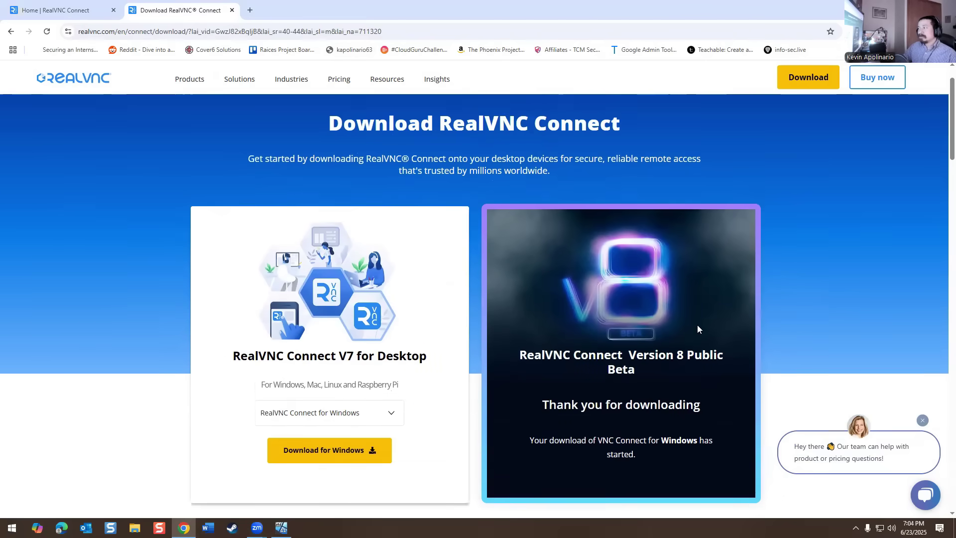
{"action": "mouse_move", "coordinate": [239, 79]}
{"action": "left_click", "coordinate": [275, 152]}
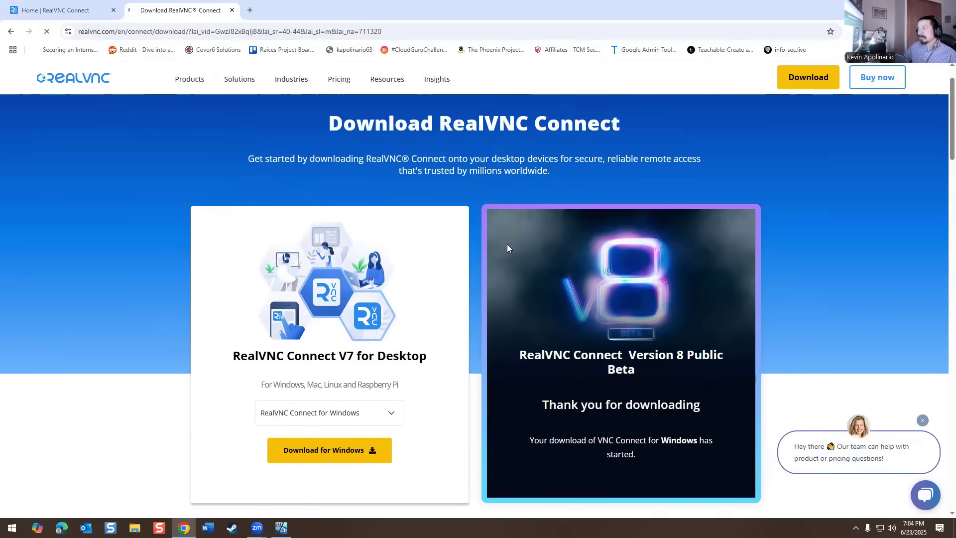
{"action": "scroll", "coordinate": [554, 324], "scroll_direction": "down", "scroll_amount": 2}
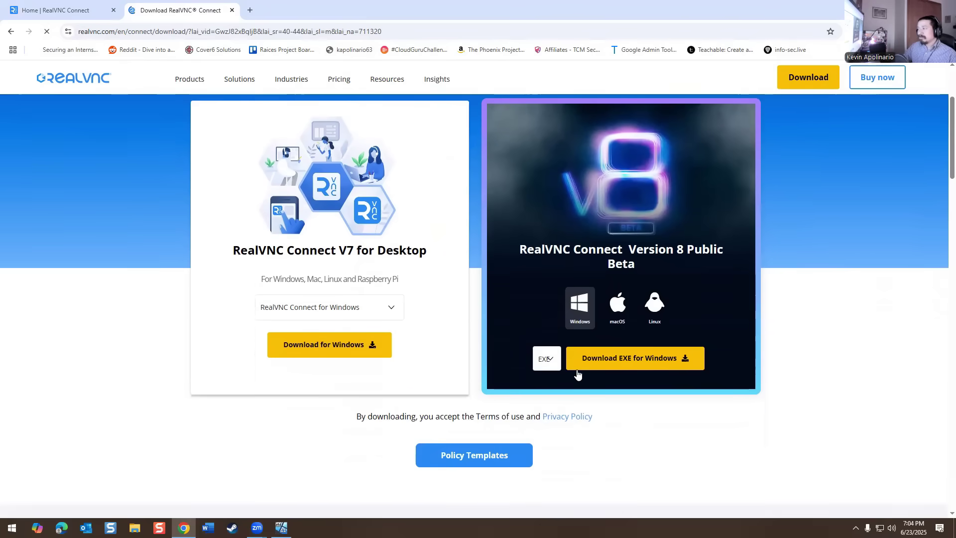
{"action": "left_click", "coordinate": [623, 360]}
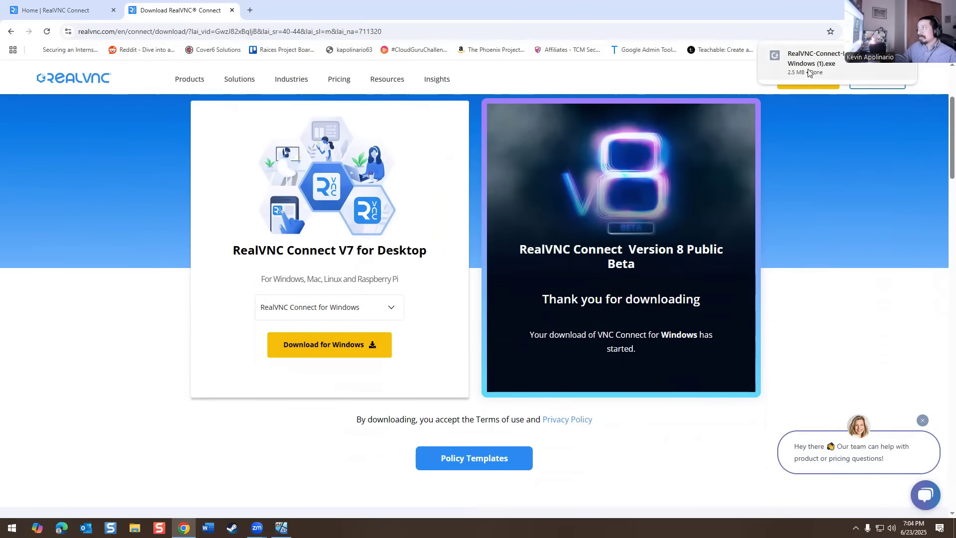
Step: Run the installer, accept the terms, approve the admin prompt, and launch RealVNC Connect
{"action": "left_click", "coordinate": [809, 72]}
{"action": "left_click", "coordinate": [471, 293]}
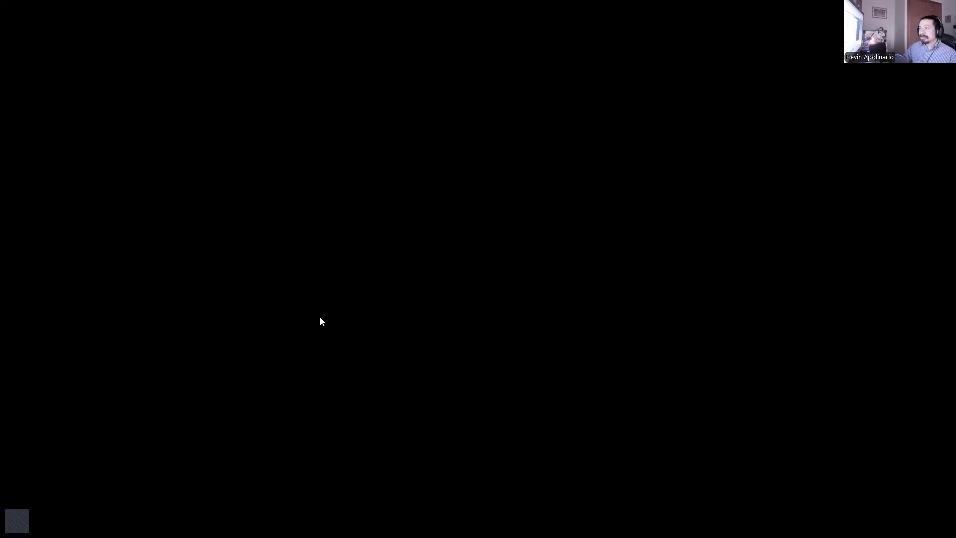
{"action": "left_click", "coordinate": [329, 341]}
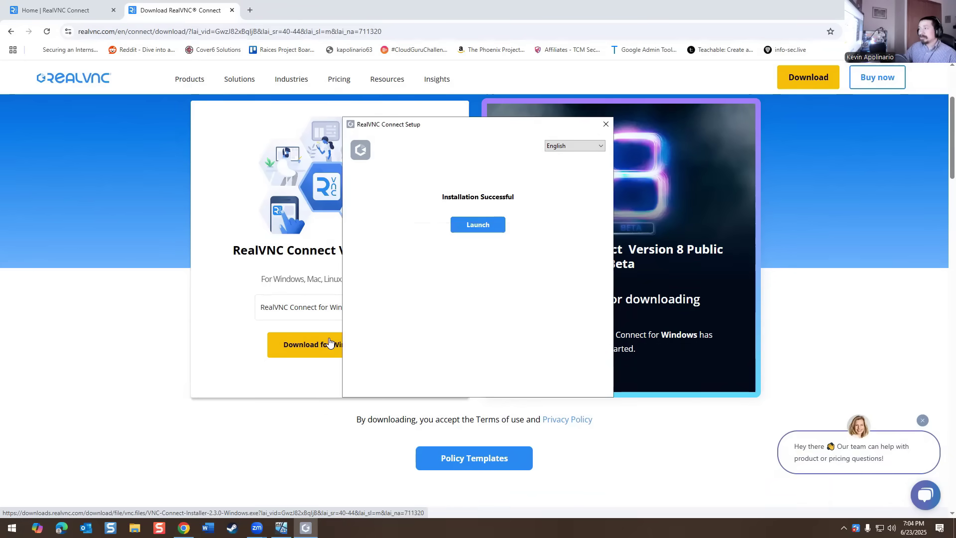
{"action": "left_click", "coordinate": [489, 224]}
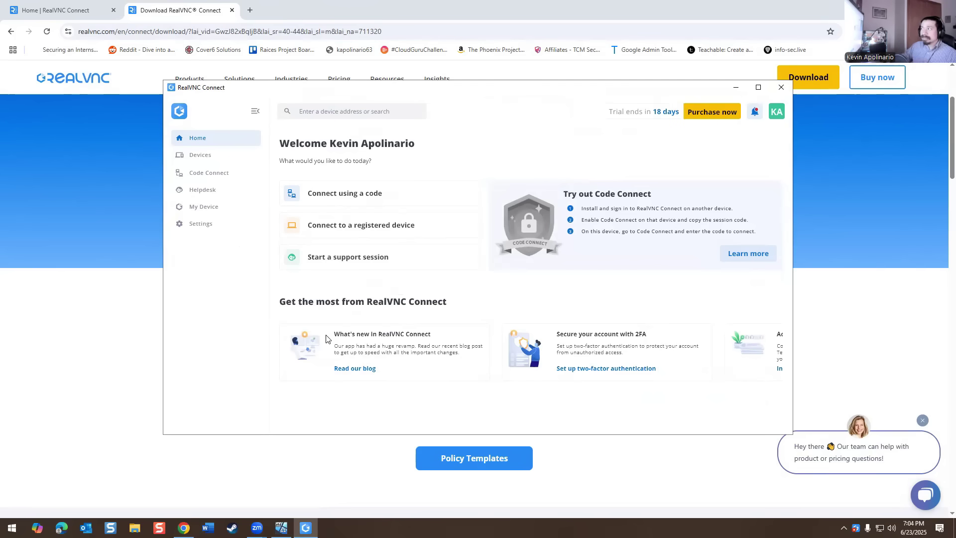
Step: Browse Devices, Code Connect, Helpdesk and Settings, return Home, then minimize everything to the desktop
{"action": "left_click", "coordinate": [209, 157]}
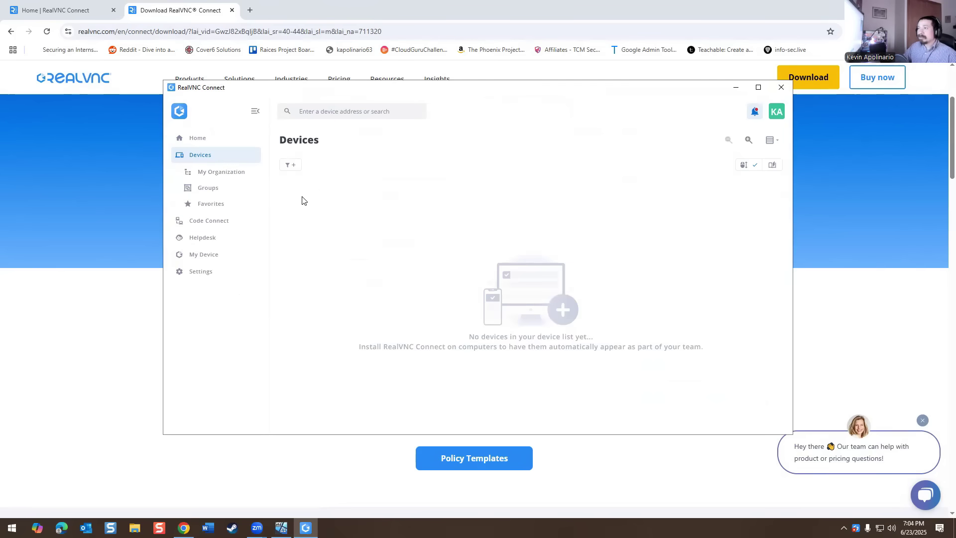
{"action": "left_click", "coordinate": [190, 220]}
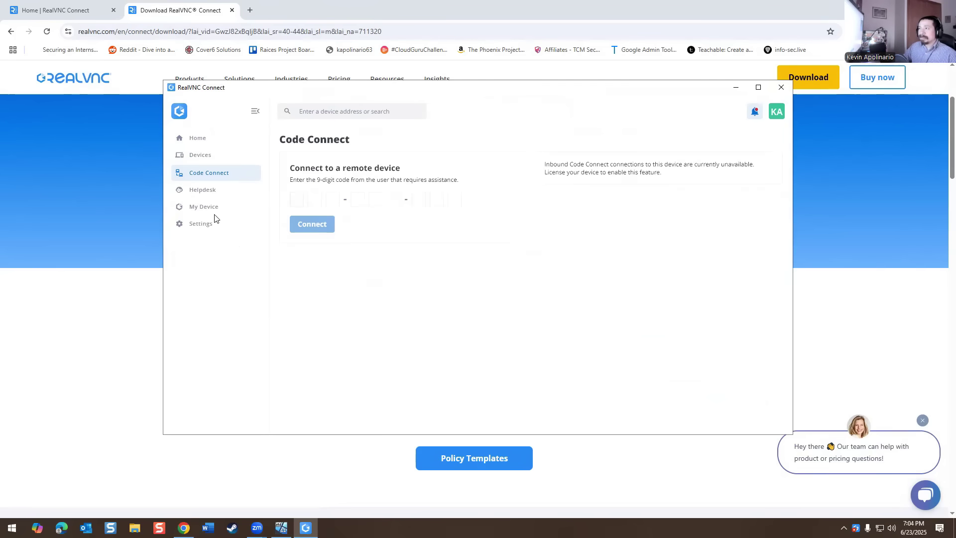
{"action": "left_click", "coordinate": [205, 191]}
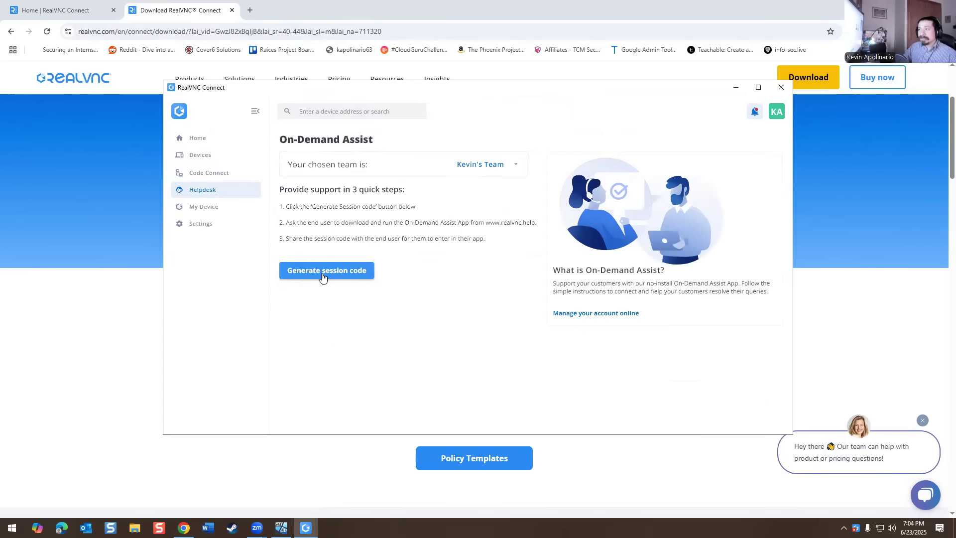
{"action": "left_click", "coordinate": [202, 155]}
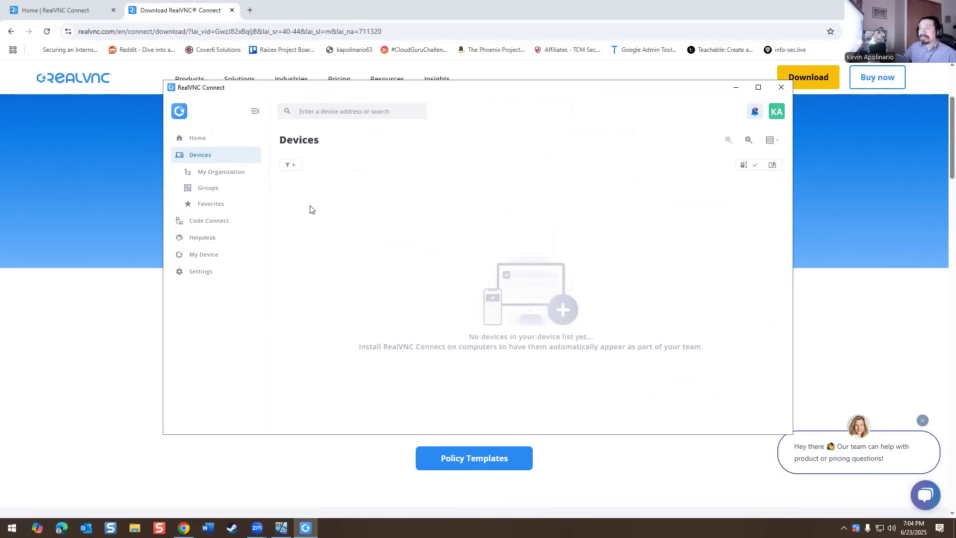
{"action": "left_click", "coordinate": [193, 271]}
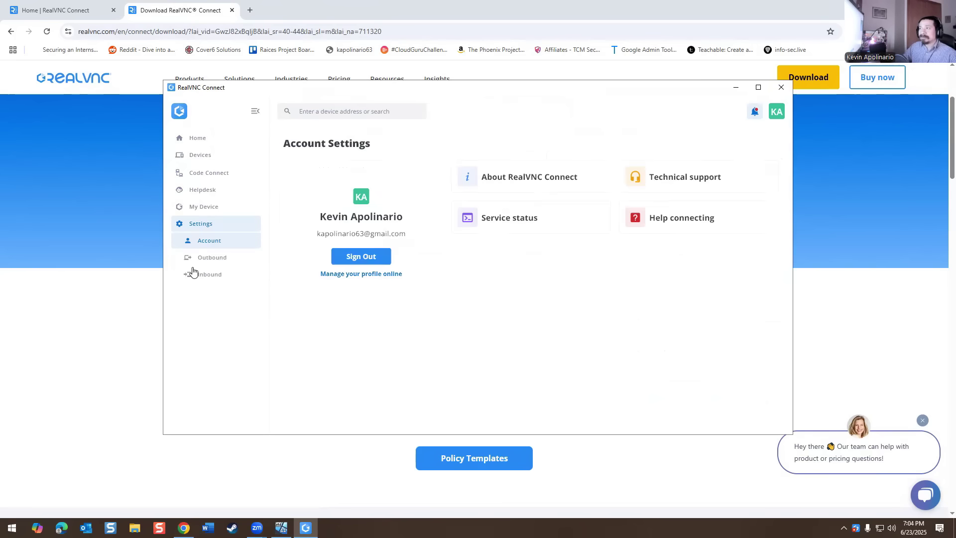
{"action": "left_click", "coordinate": [203, 142]}
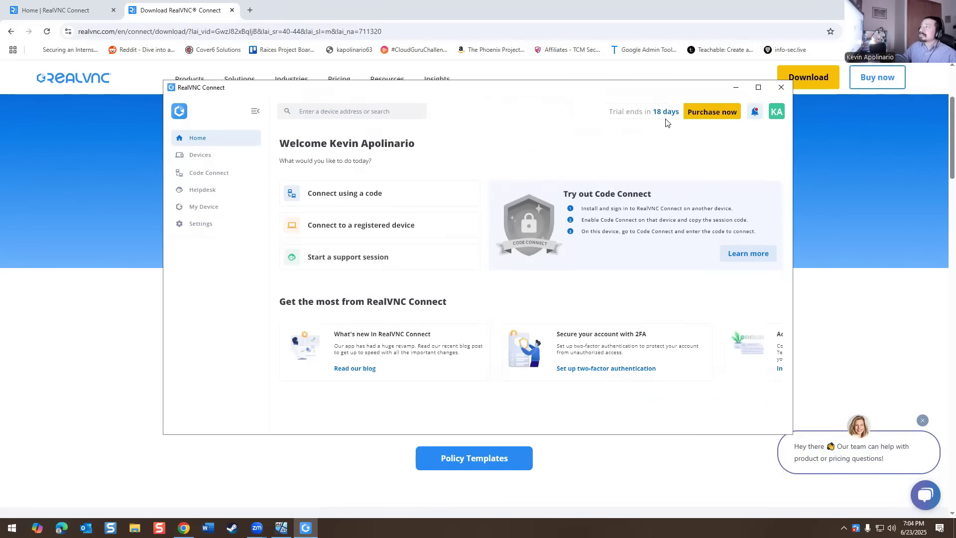
{"action": "left_click", "coordinate": [735, 89]}
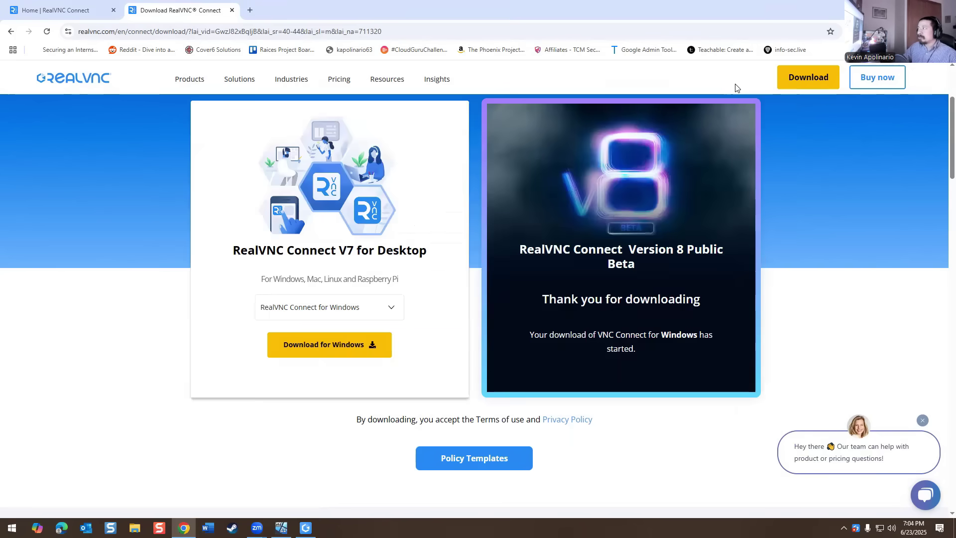
{"action": "key", "text": "super+d"}
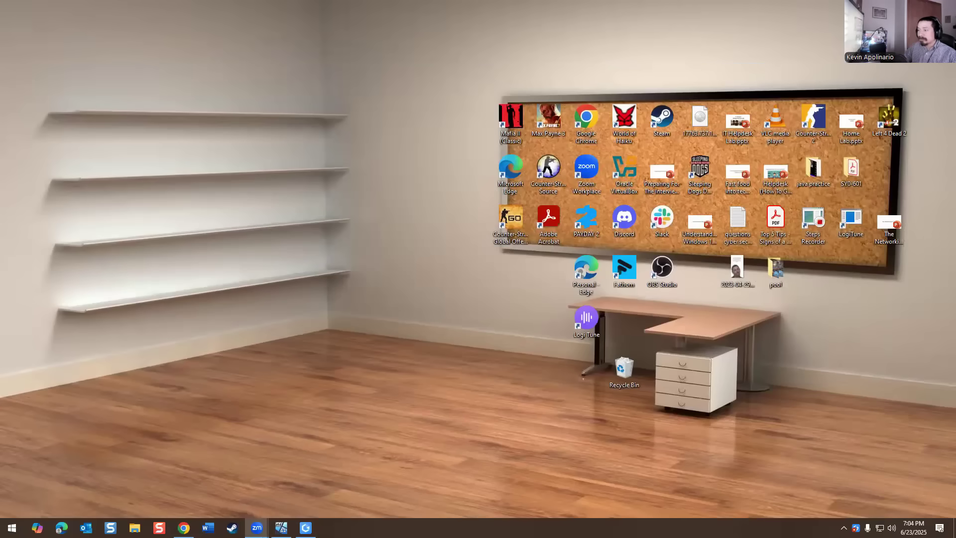
Step: Bring up the Windows 11 VM, launch Edge, and search the web for 'real vnc'
{"action": "key", "text": "alt+Tab"}
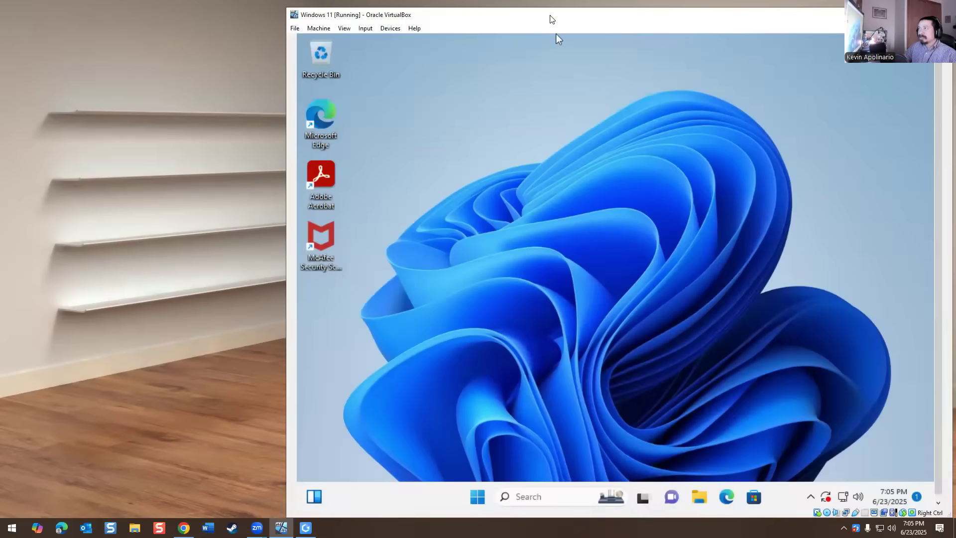
{"action": "left_click_drag", "start_coordinate": [552, 19], "coordinate": [426, 2]}
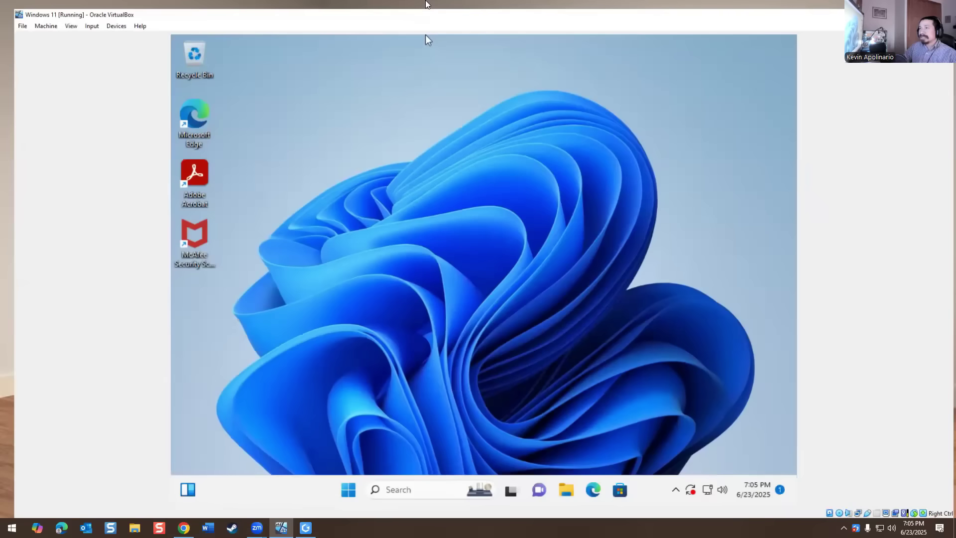
{"action": "key", "text": "super+Down"}
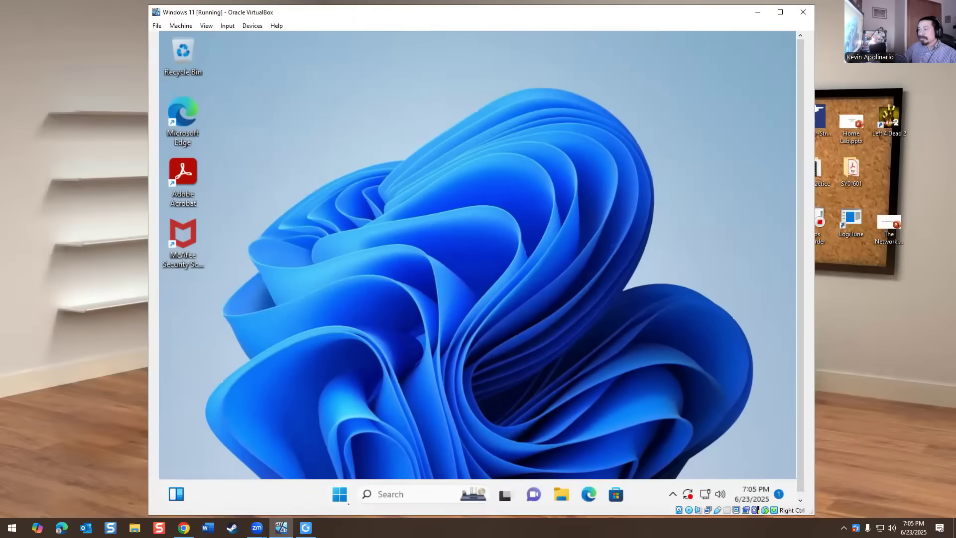
{"action": "left_click", "coordinate": [339, 494]}
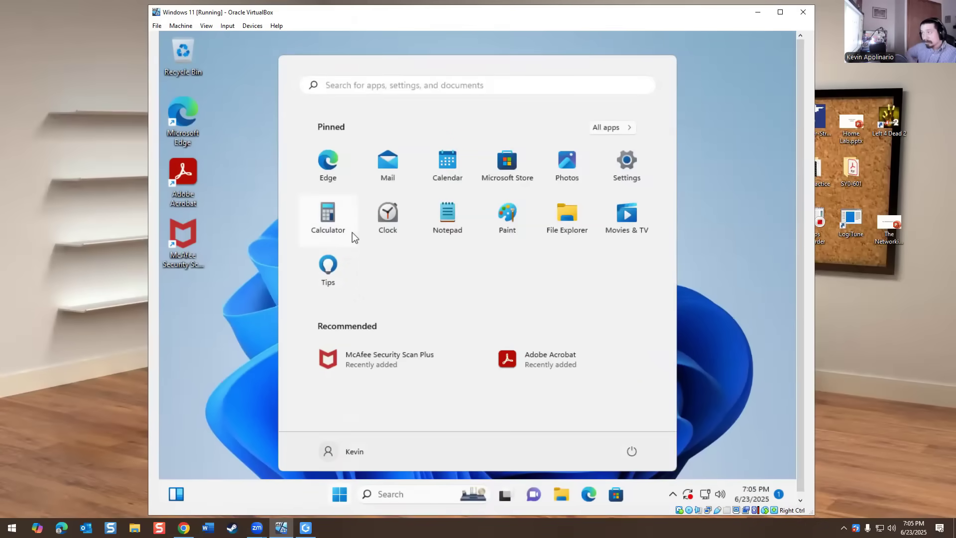
{"action": "left_click", "coordinate": [330, 166]}
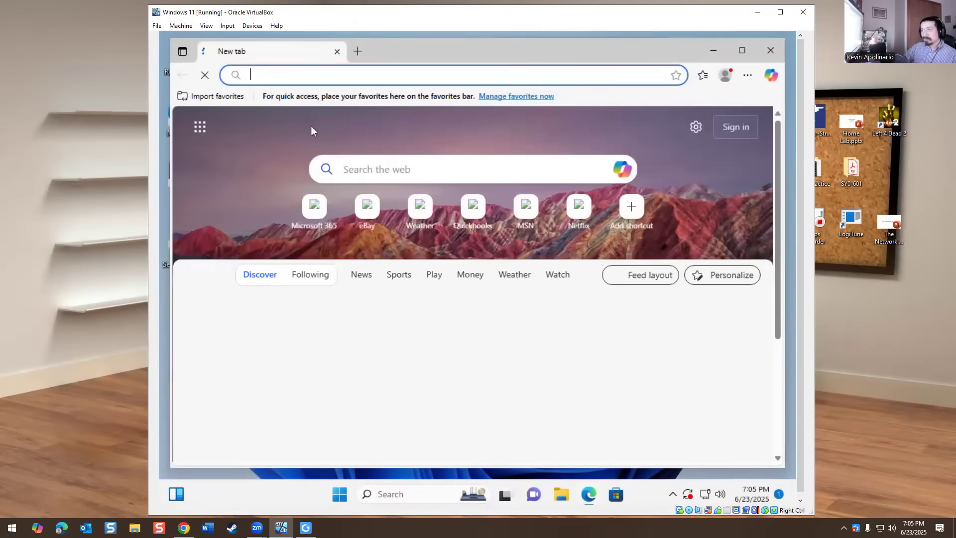
{"action": "type", "text": "real"}
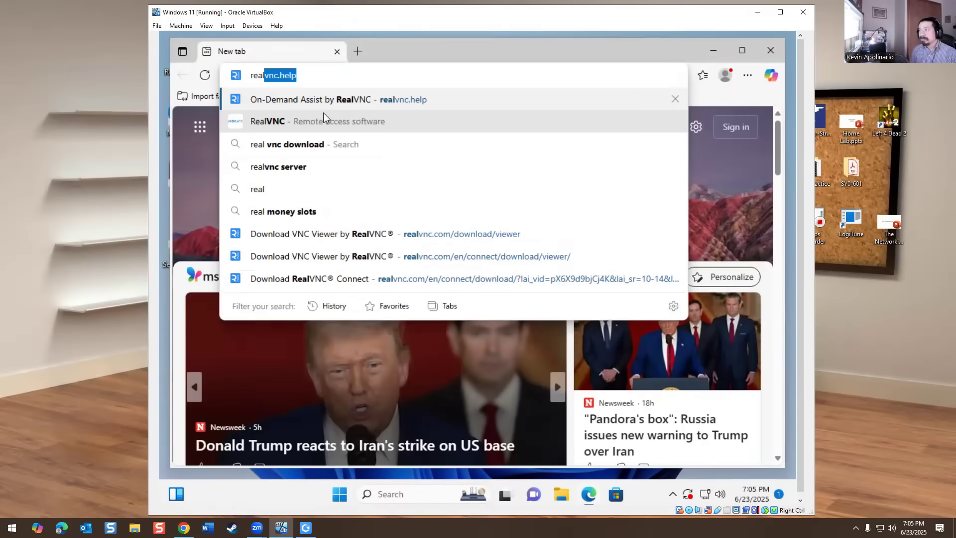
{"action": "type", "text": " vnc"}
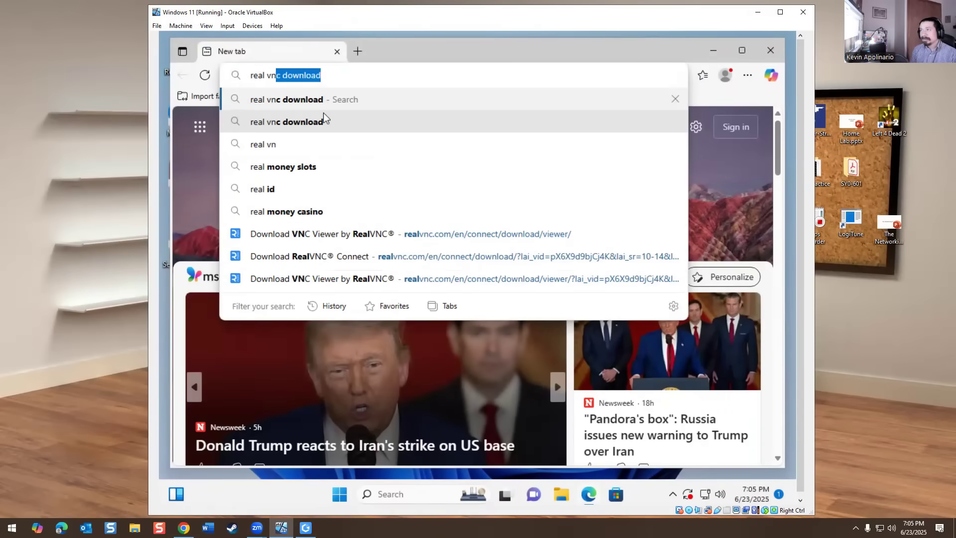
{"action": "key", "text": "Return"}
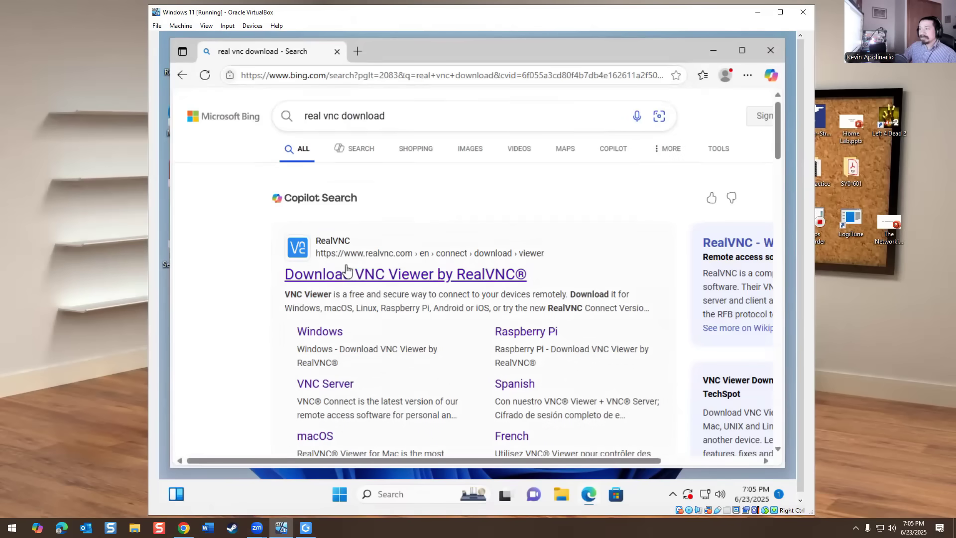
Step: On RealVNC's site, download the Connect Version 8 Beta EXE for Windows and run it
{"action": "left_click", "coordinate": [352, 273]}
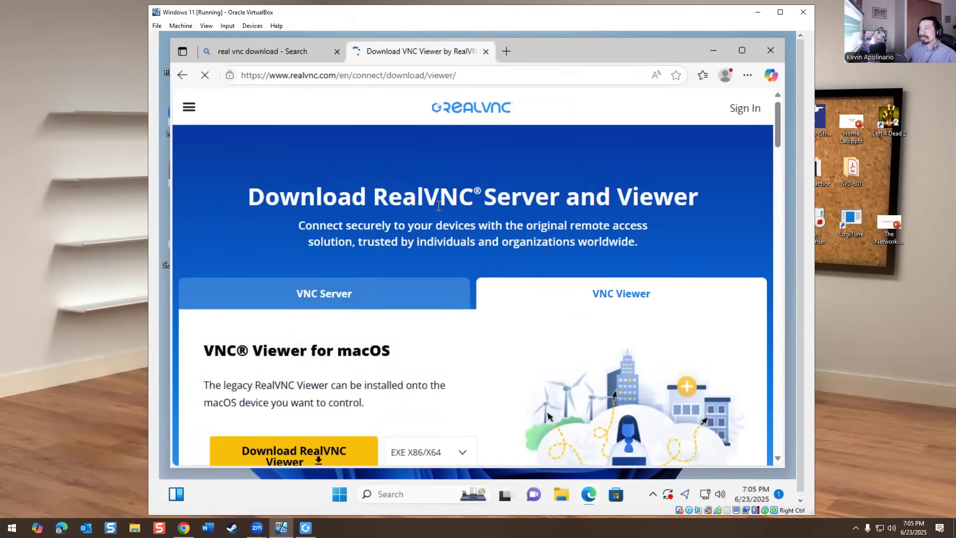
{"action": "scroll", "coordinate": [428, 204], "scroll_direction": "down", "scroll_amount": 2}
{"action": "scroll", "coordinate": [437, 206], "scroll_direction": "down", "scroll_amount": 6}
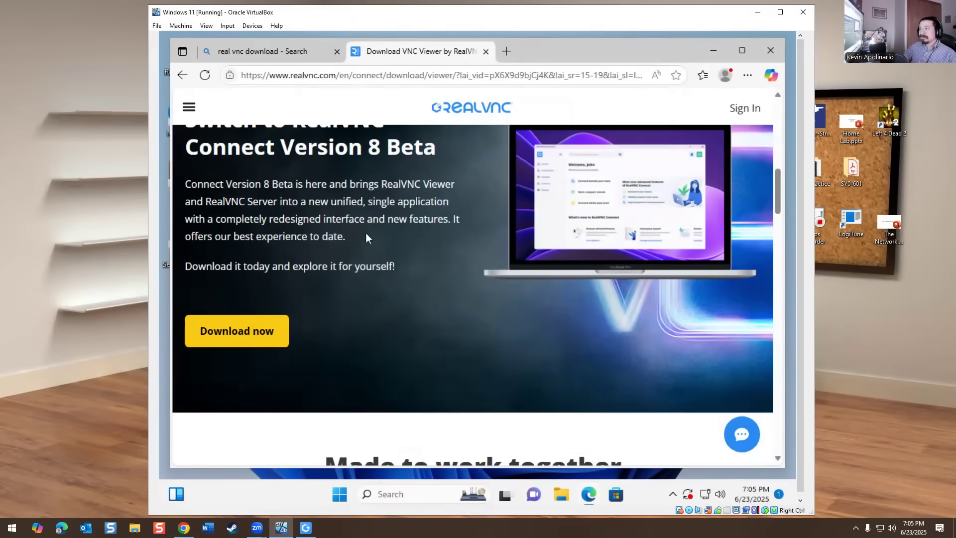
{"action": "left_click", "coordinate": [236, 334]}
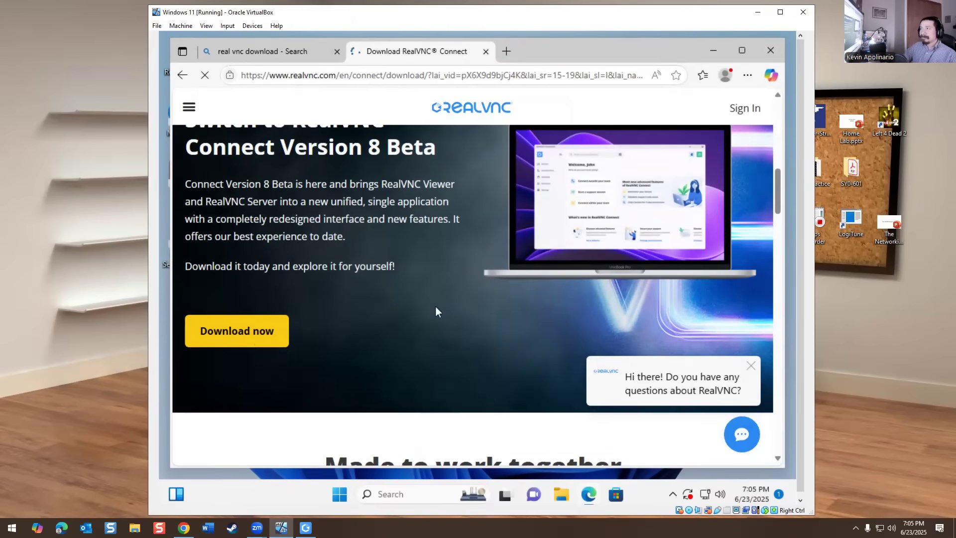
{"action": "scroll", "coordinate": [436, 307], "scroll_direction": "down", "scroll_amount": 6}
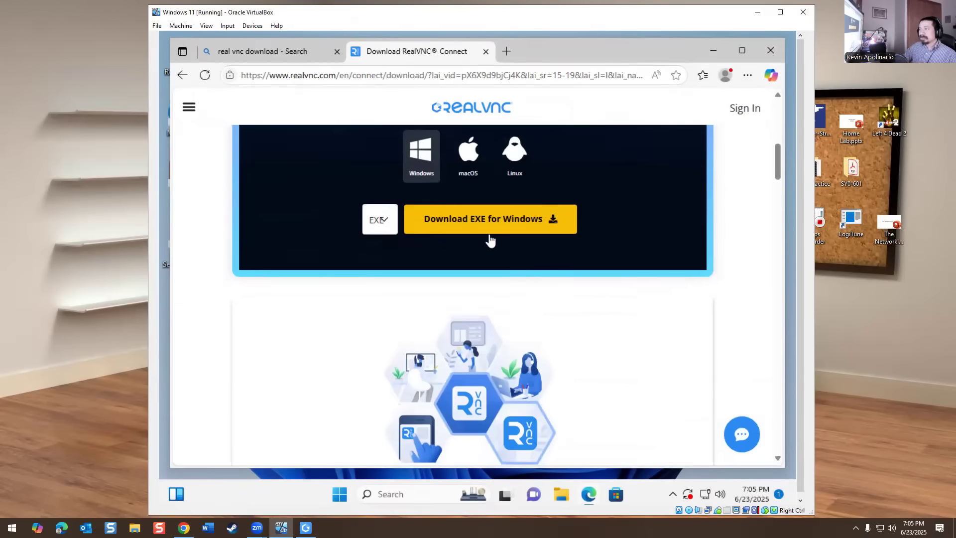
{"action": "left_click", "coordinate": [477, 220]}
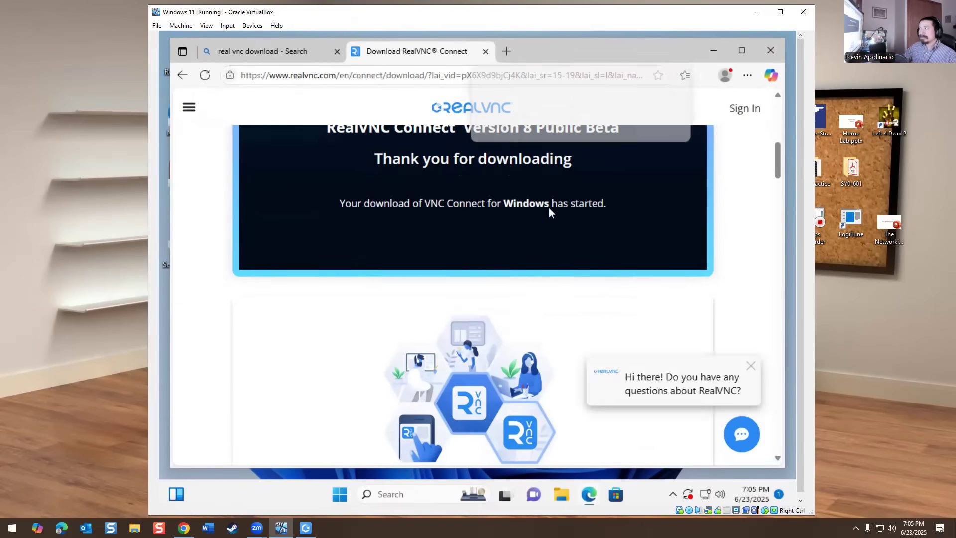
{"action": "left_click", "coordinate": [597, 127]}
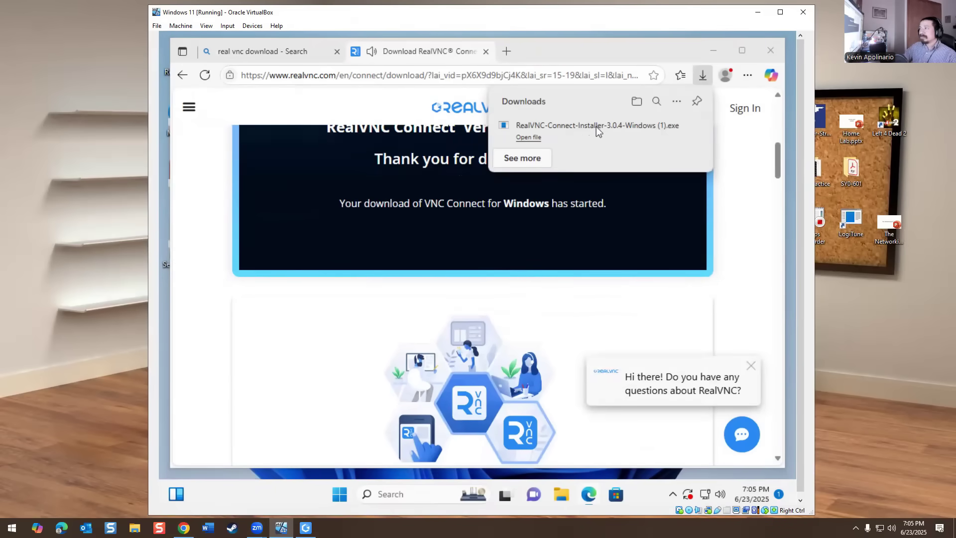
Step: Accept the terms, approve the UAC prompt, close Edge, and launch the installed RealVNC Connect
{"action": "left_click", "coordinate": [477, 295]}
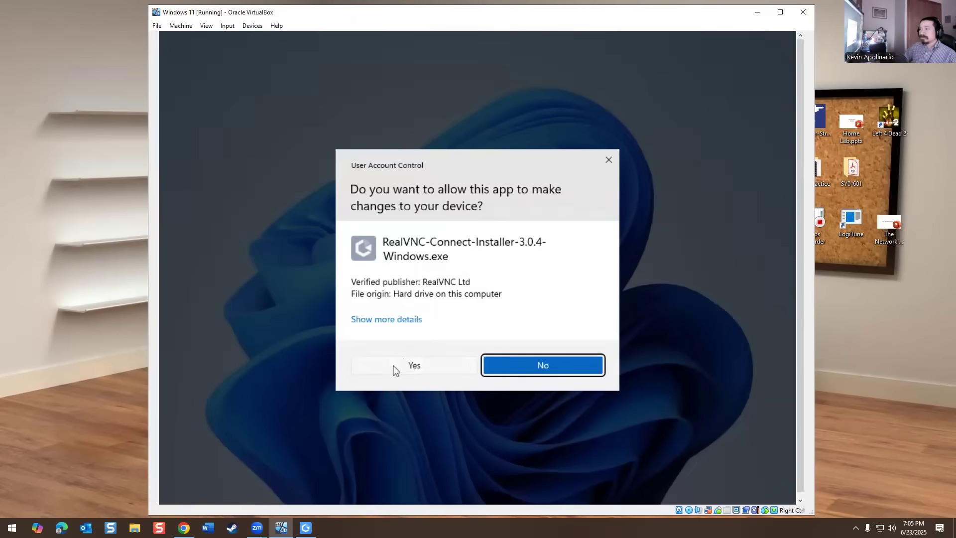
{"action": "left_click", "coordinate": [394, 369]}
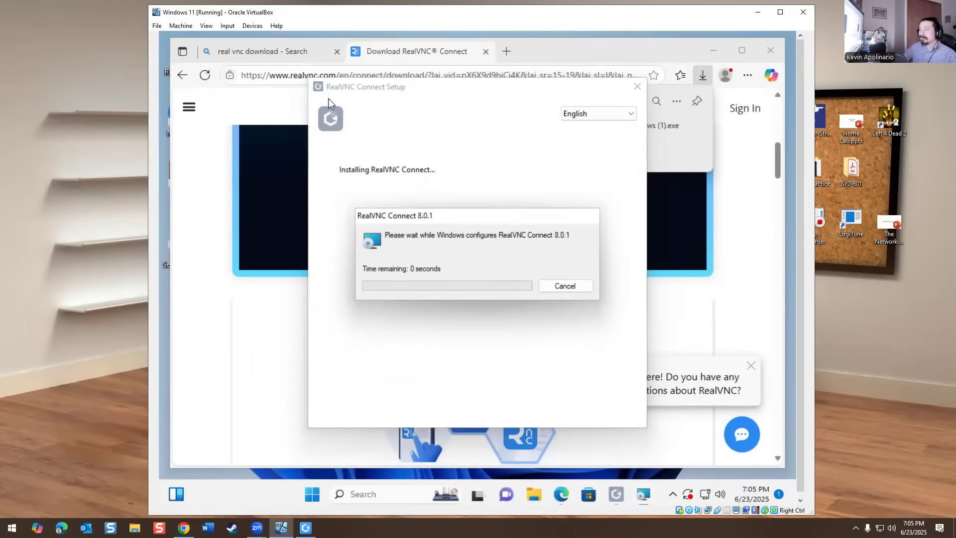
{"action": "left_click", "coordinate": [762, 53]}
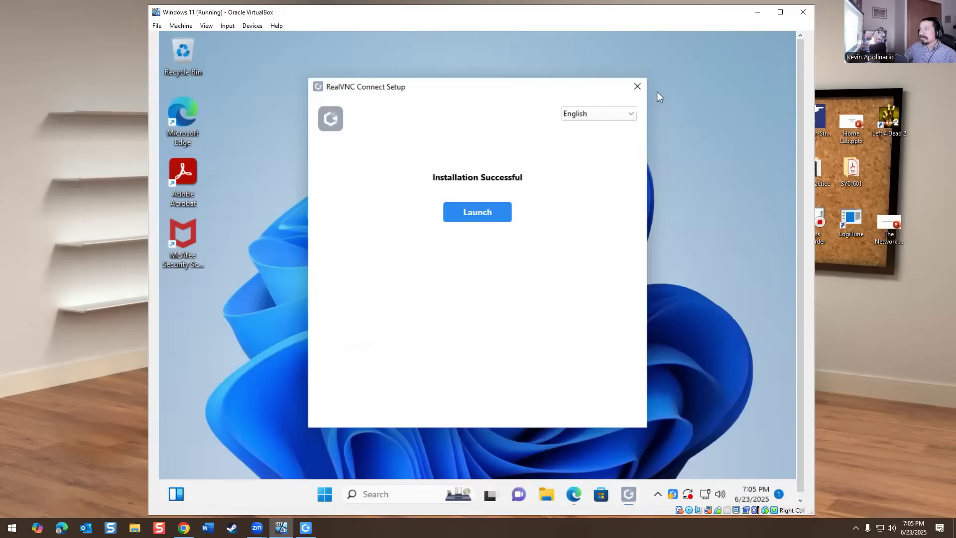
{"action": "left_click", "coordinate": [500, 217]}
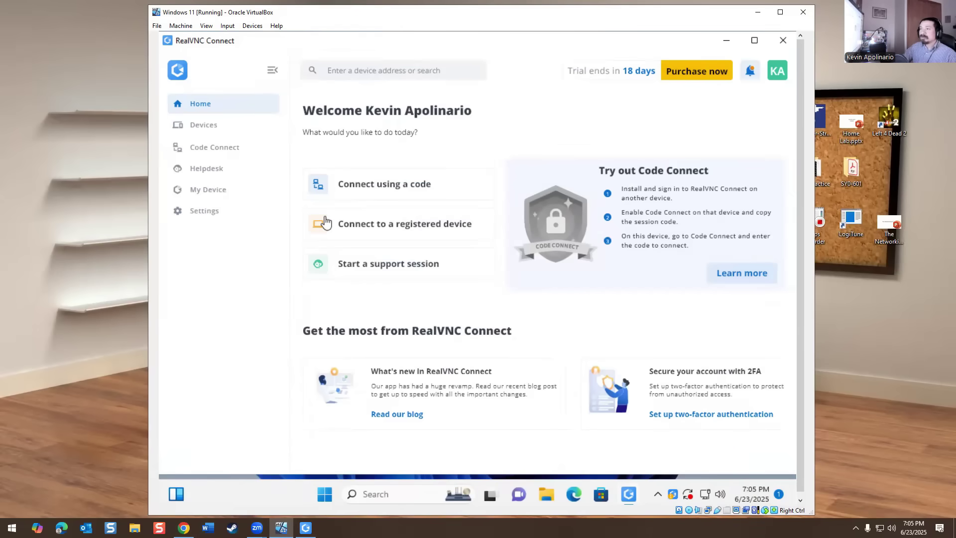
Step: Flip between the Devices and Home pages, then bring up the RealVNC Server tray menu
{"action": "left_click", "coordinate": [207, 126]}
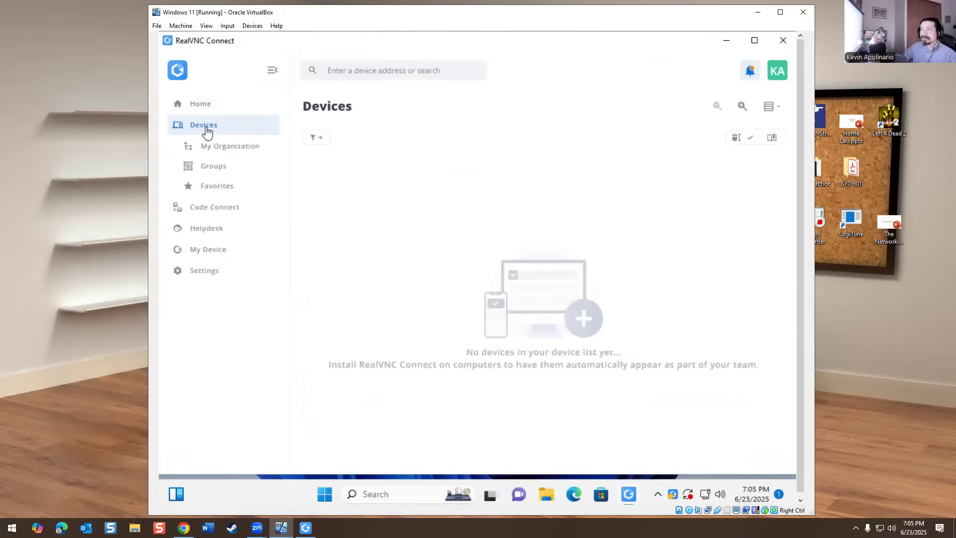
{"action": "left_click", "coordinate": [202, 106]}
{"action": "left_click", "coordinate": [202, 127]}
{"action": "left_click", "coordinate": [198, 108]}
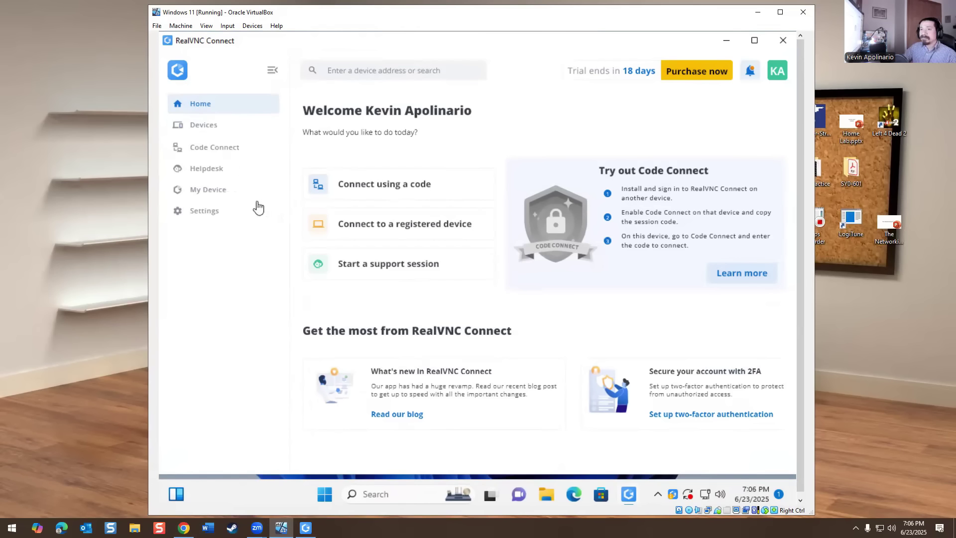
{"action": "right_click", "coordinate": [672, 495]}
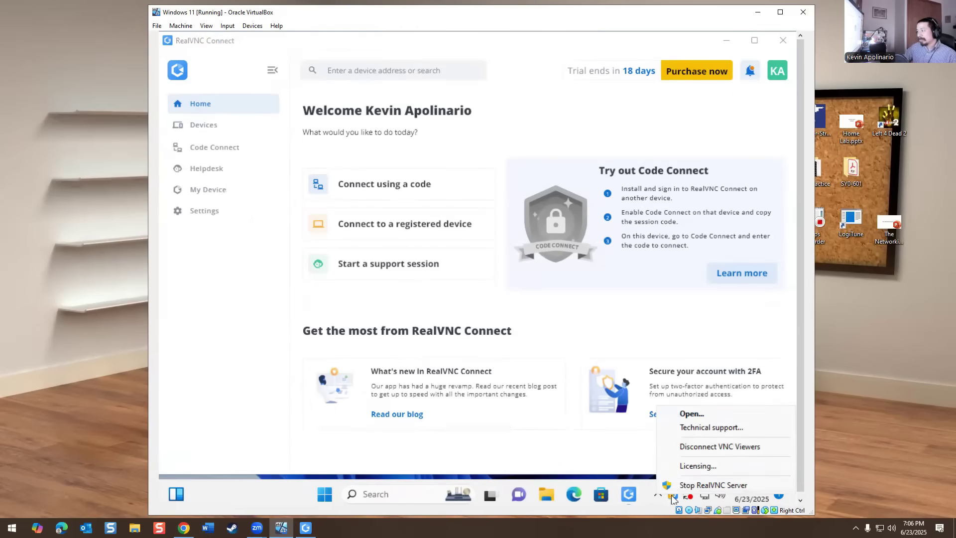
Step: Open RealVNC Server licensing, sign in with the account e-mail and password, and accept the connectivity choices
{"action": "left_click", "coordinate": [689, 467]}
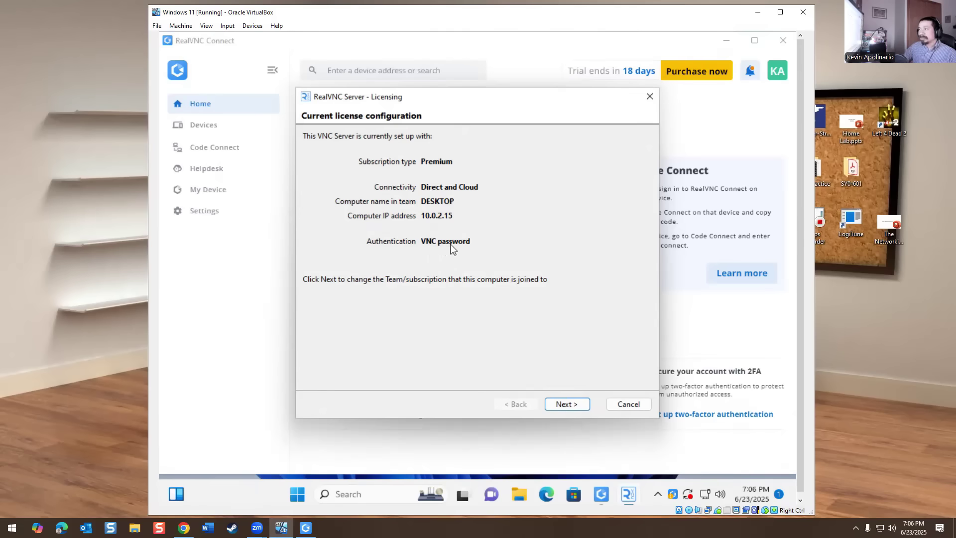
{"action": "left_click", "coordinate": [565, 404]}
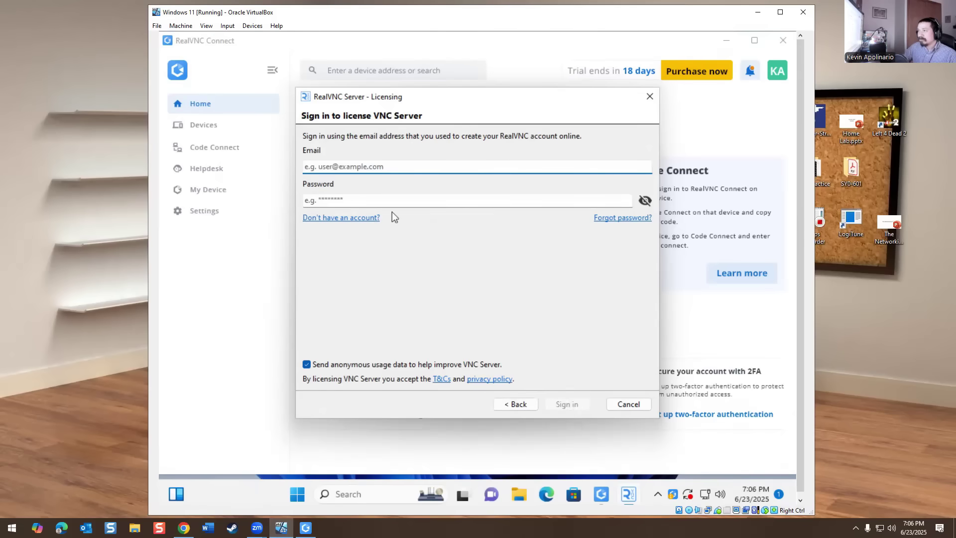
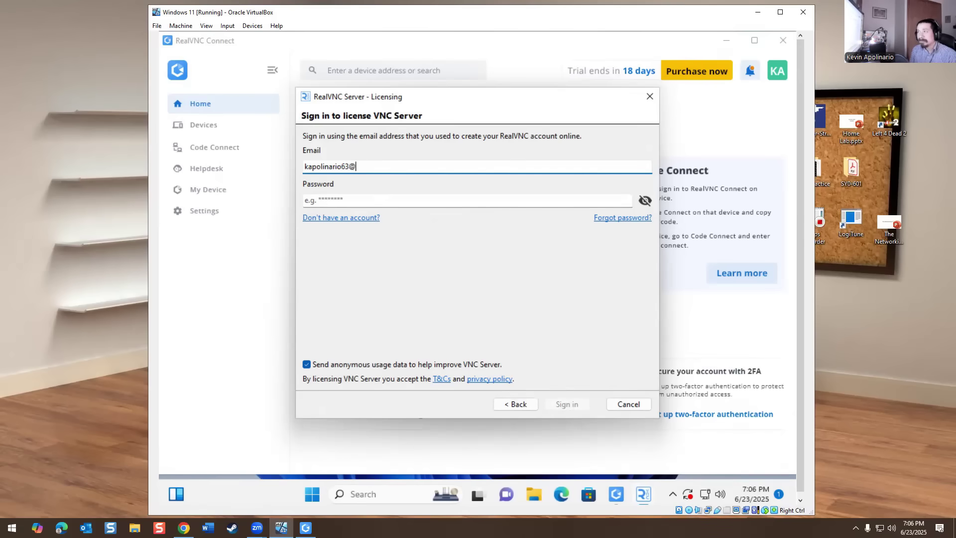
{"action": "key", "text": "Tab"}
{"action": "type", "text": "*******"}
{"action": "key", "text": "Return"}
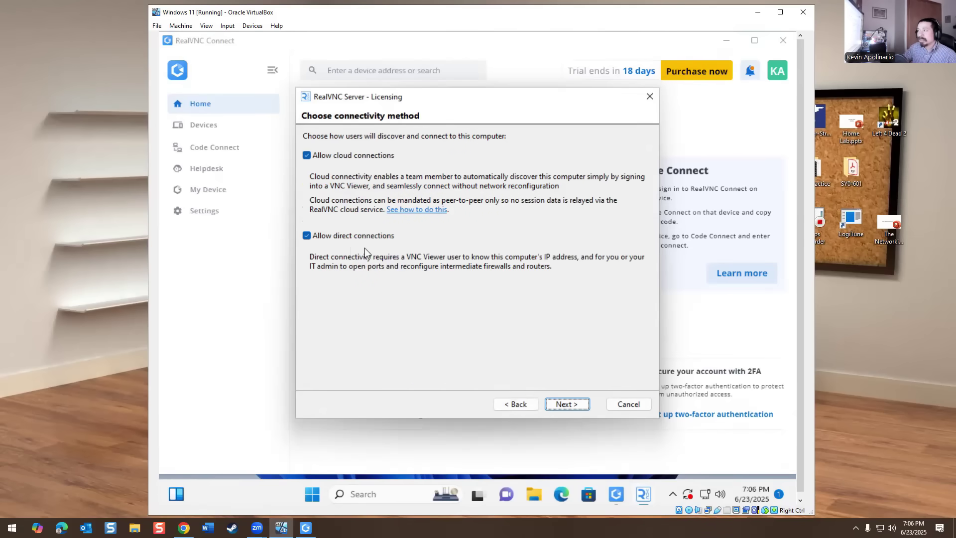
{"action": "left_click", "coordinate": [572, 404]}
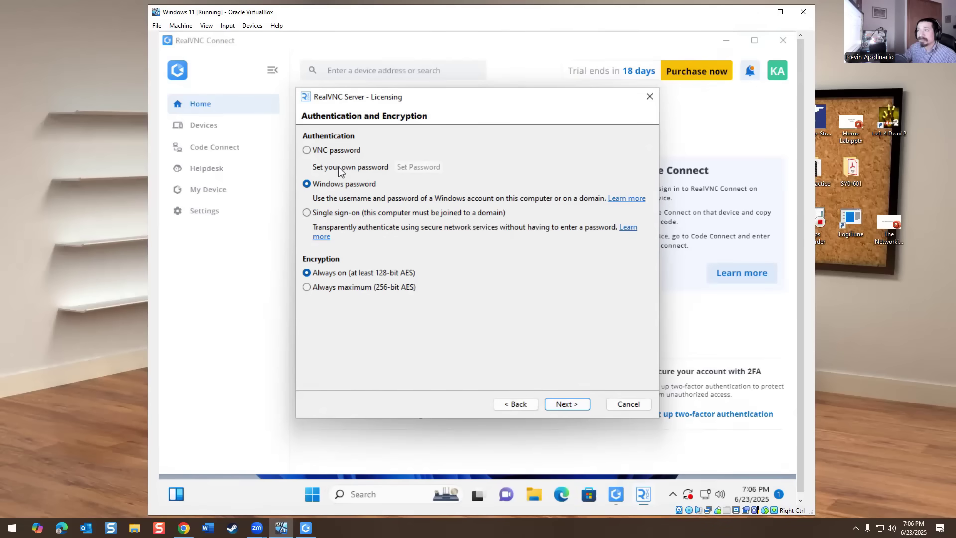
Step: Choose VNC password authentication and set and confirm a new VNC password
{"action": "left_click", "coordinate": [306, 150]}
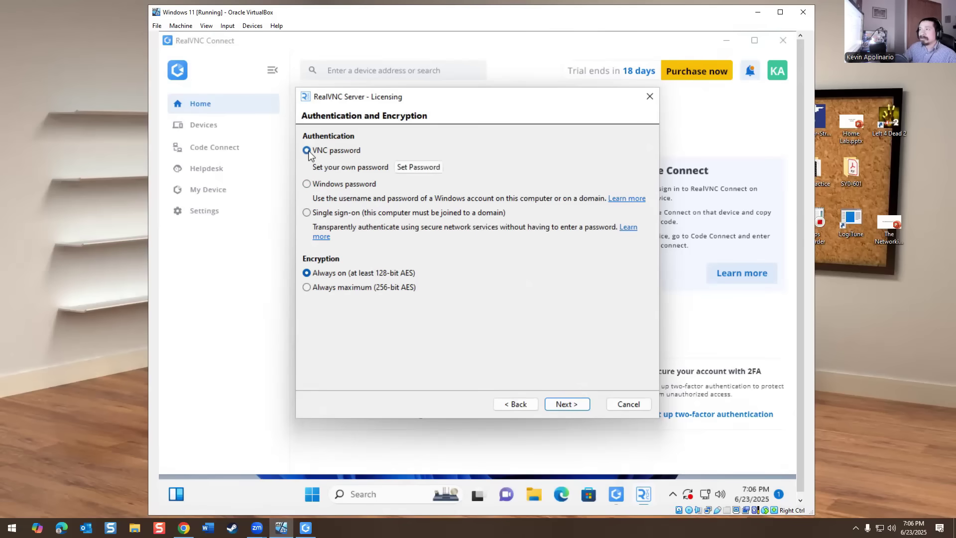
{"action": "left_click", "coordinate": [408, 168]}
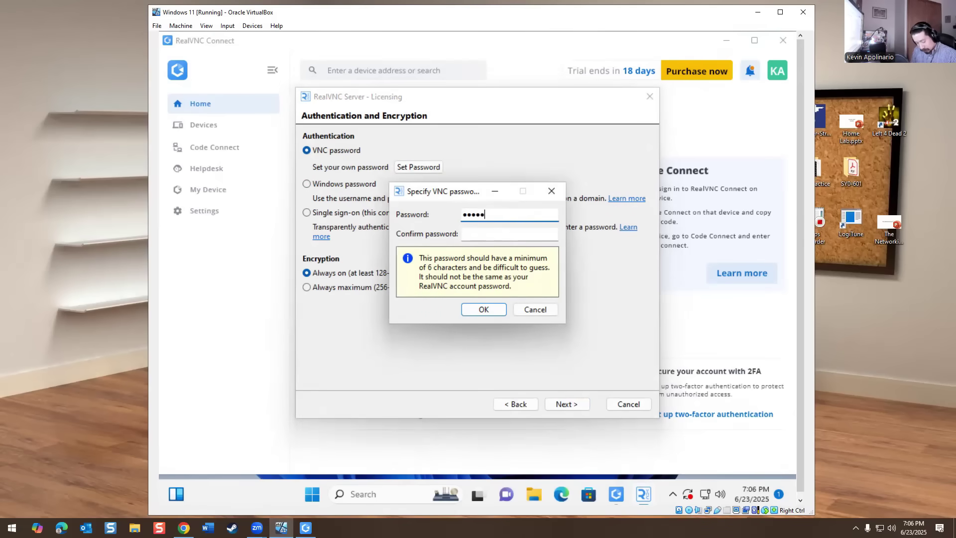
{"action": "type", "text": "•••••••••••"}
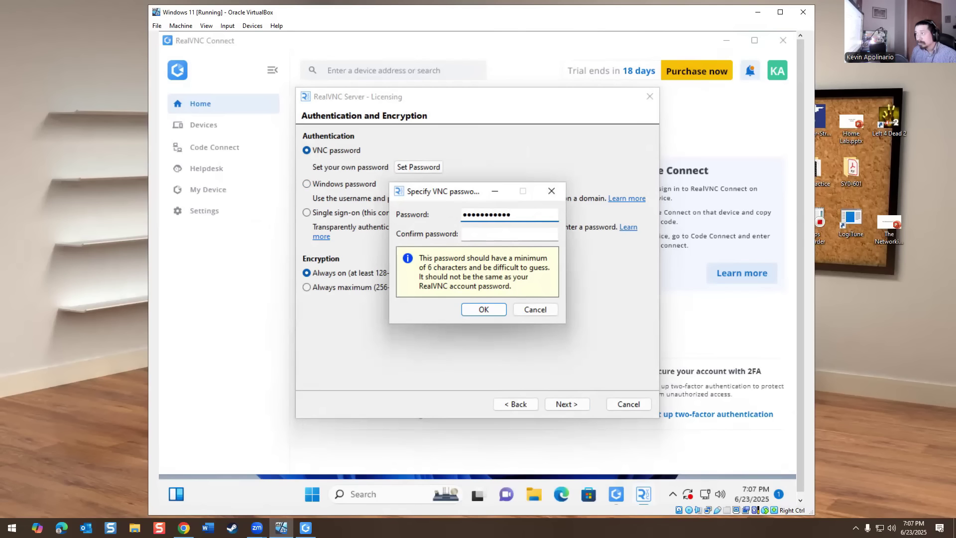
{"action": "type", "text": "•"}
{"action": "key", "text": "Tab"}
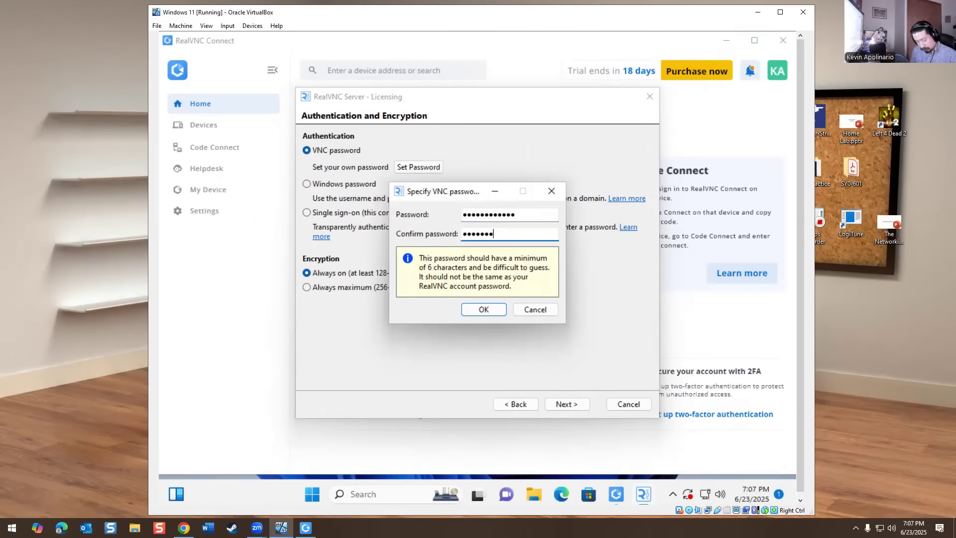
{"action": "type", "text": "••••••••••••"}
{"action": "key", "text": "Return"}
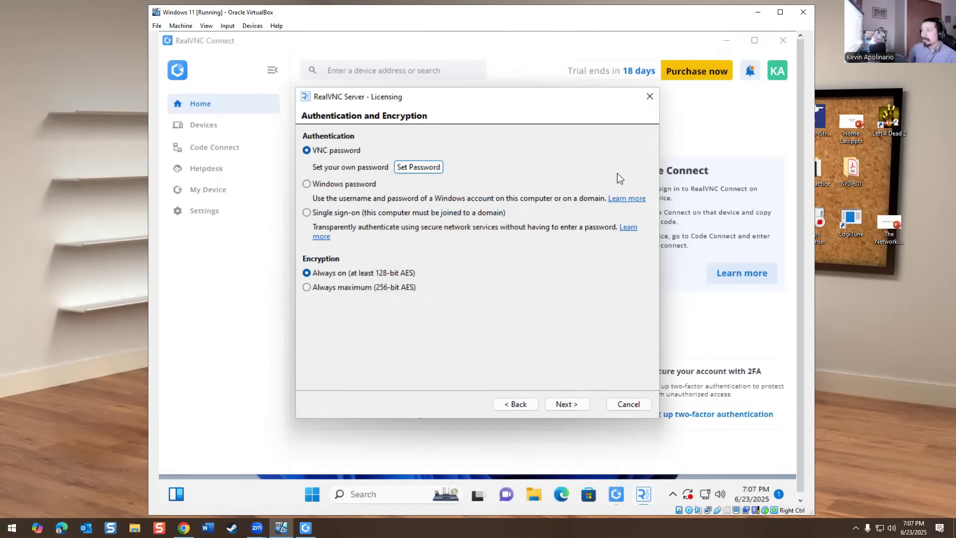
{"action": "left_click", "coordinate": [562, 407]}
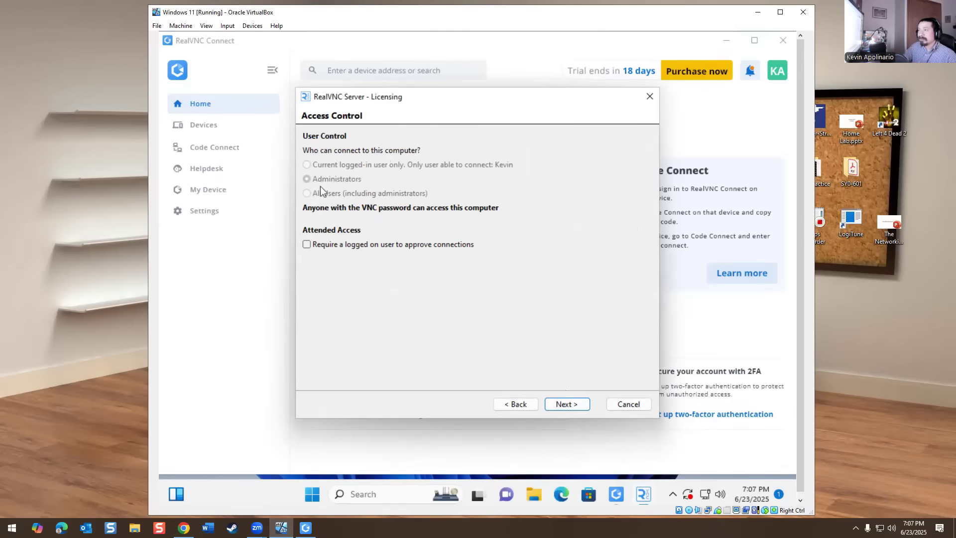
Step: Accept access control, apply licensing with admin approval, close the wizard, and minimize the VM
{"action": "left_click", "coordinate": [580, 406]}
{"action": "left_click", "coordinate": [572, 405]}
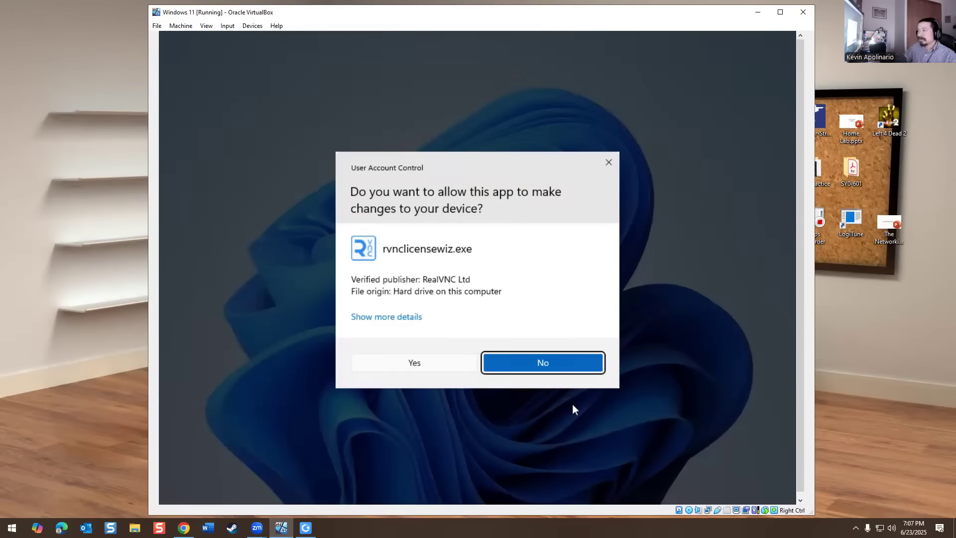
{"action": "left_click", "coordinate": [433, 369]}
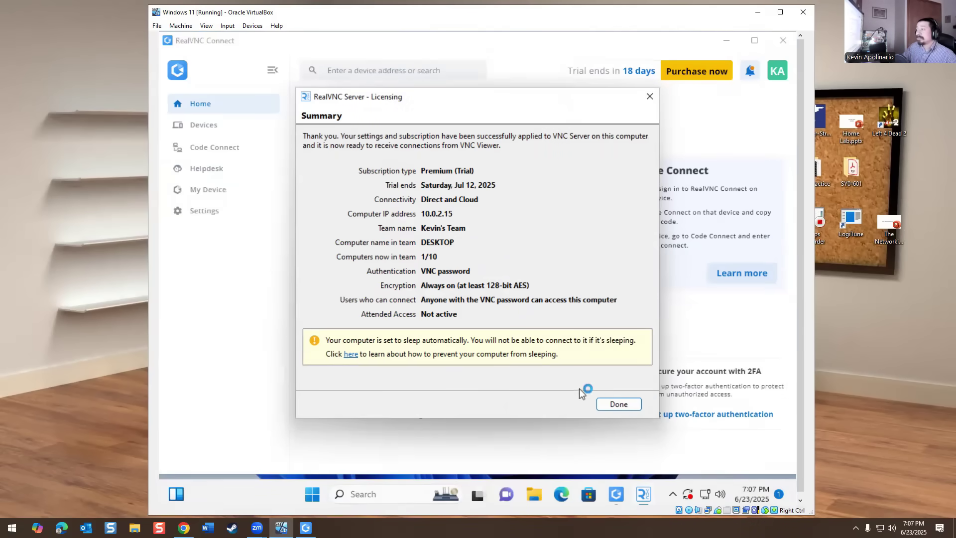
{"action": "left_click", "coordinate": [619, 404]}
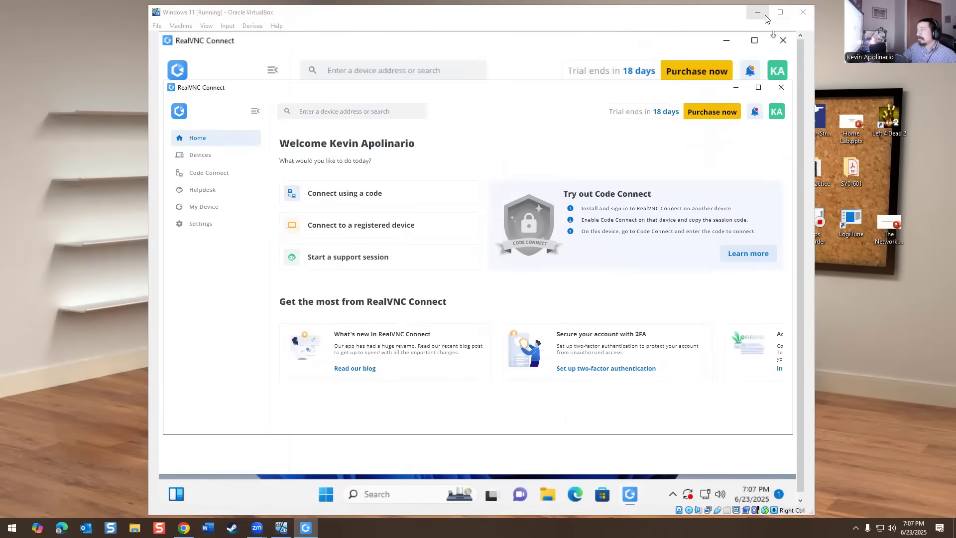
{"action": "left_click", "coordinate": [765, 15]}
Step: Confirm DESKTOP appears under host Devices, open Helpdesk, then restore the VM and minimize its RealVNC Connect
{"action": "left_click", "coordinate": [214, 159]}
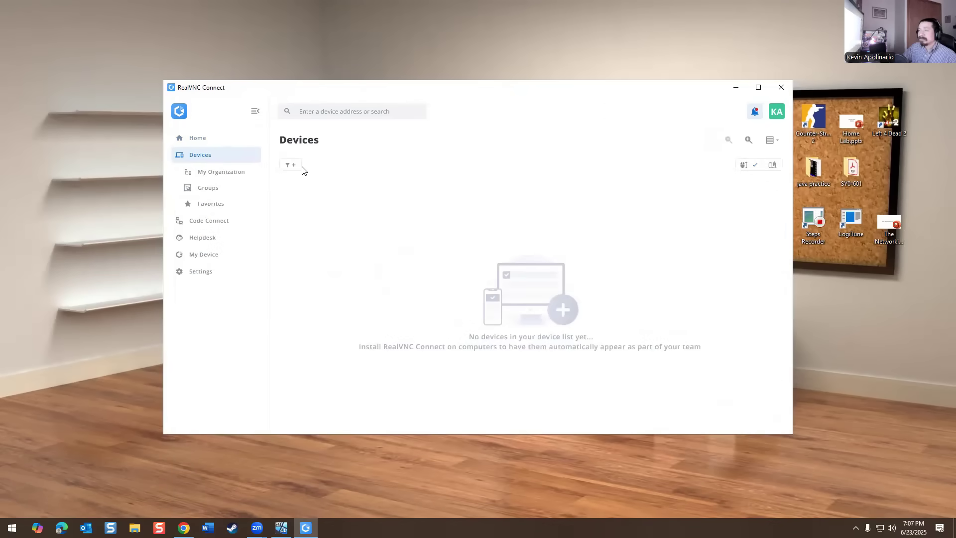
{"action": "left_click", "coordinate": [207, 158]}
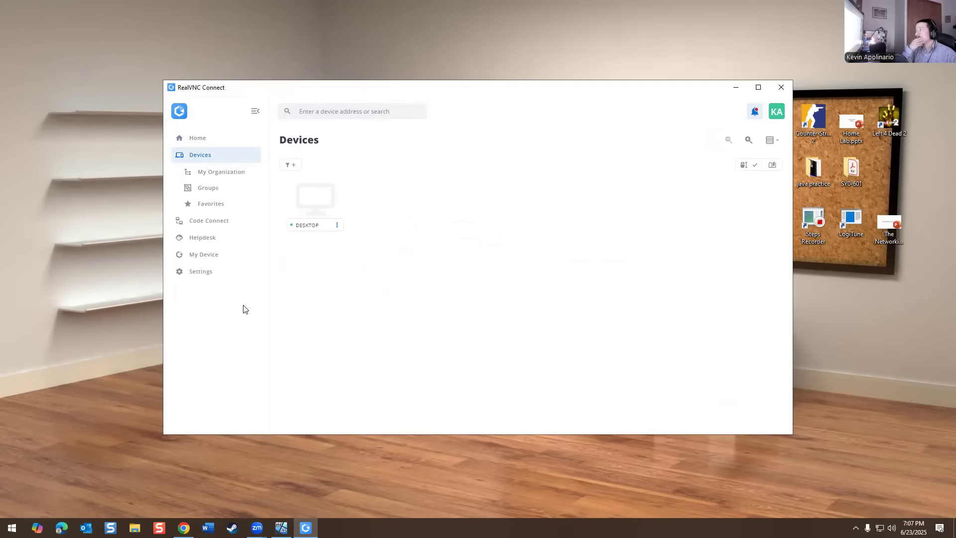
{"action": "left_click", "coordinate": [210, 242]}
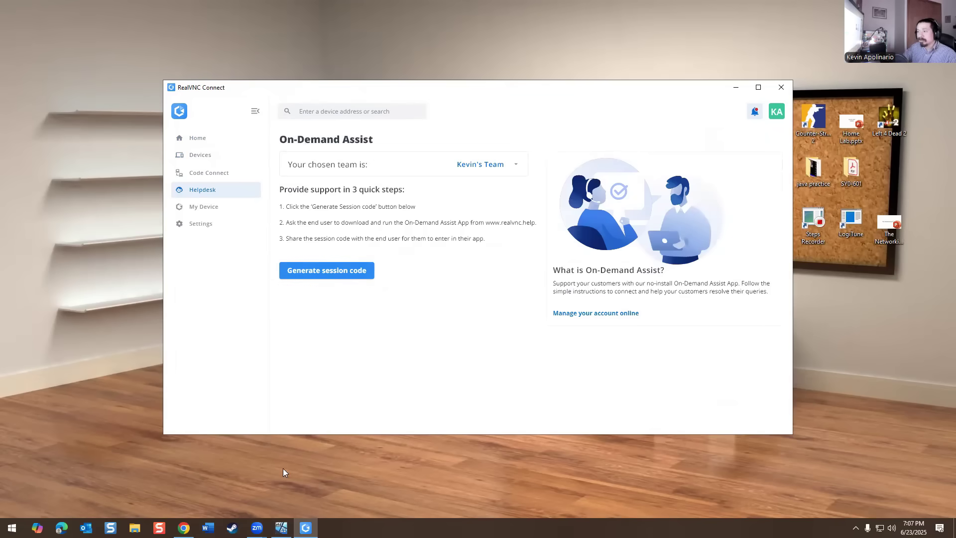
{"action": "left_click", "coordinate": [281, 528]}
{"action": "left_click", "coordinate": [727, 40]}
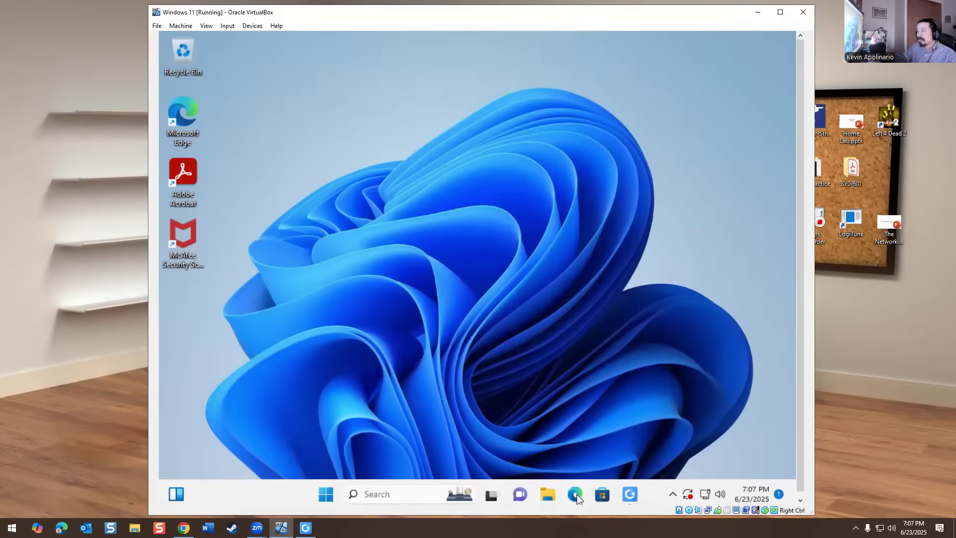
Step: In the VM's Edge, go to realvnc.help, download On-Demand Assist for Windows, and run it
{"action": "left_click", "coordinate": [574, 494]}
{"action": "type", "text": "real"}
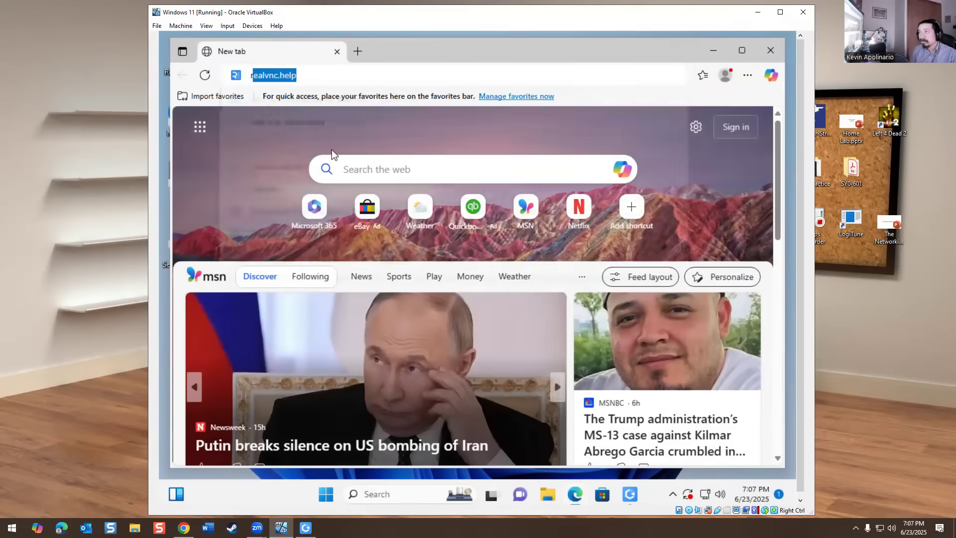
{"action": "type", "text": "vnc.help"}
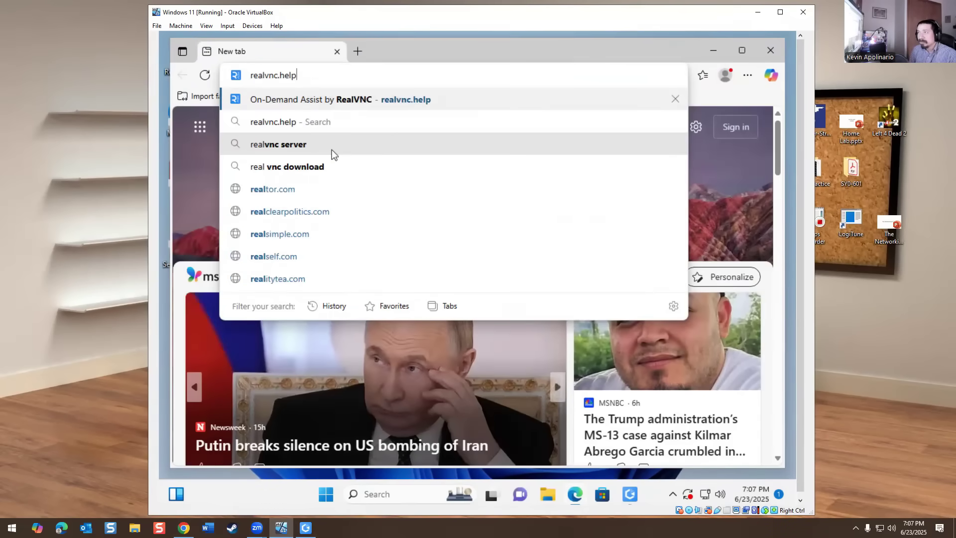
{"action": "key", "text": "Return"}
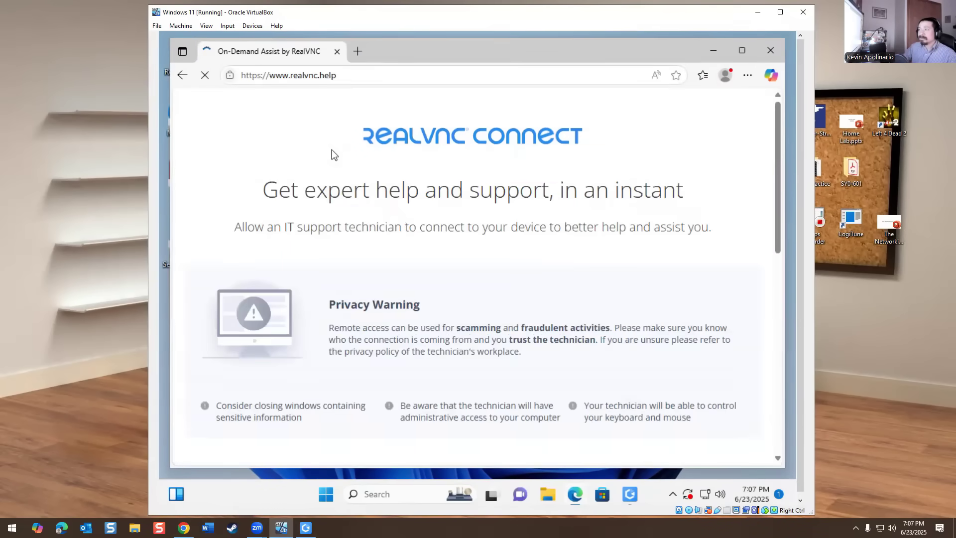
{"action": "scroll", "coordinate": [513, 213], "scroll_direction": "down", "scroll_amount": 3}
{"action": "scroll", "coordinate": [513, 214], "scroll_direction": "down", "scroll_amount": 2}
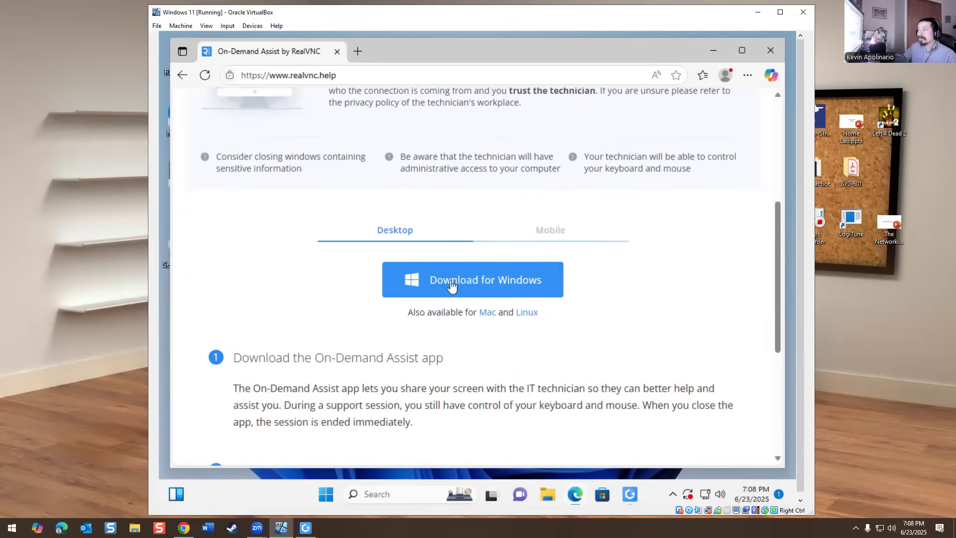
{"action": "left_click", "coordinate": [436, 289]}
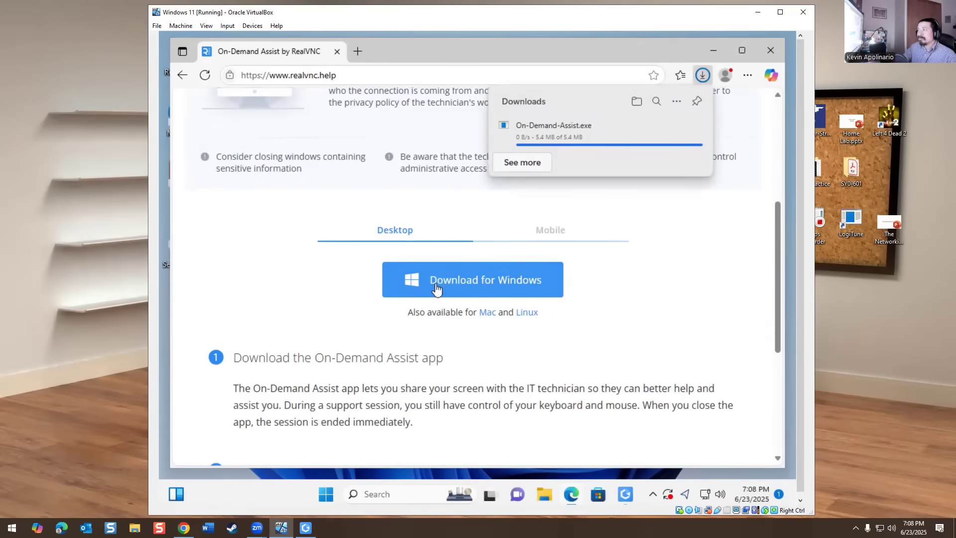
{"action": "left_click", "coordinate": [542, 137]}
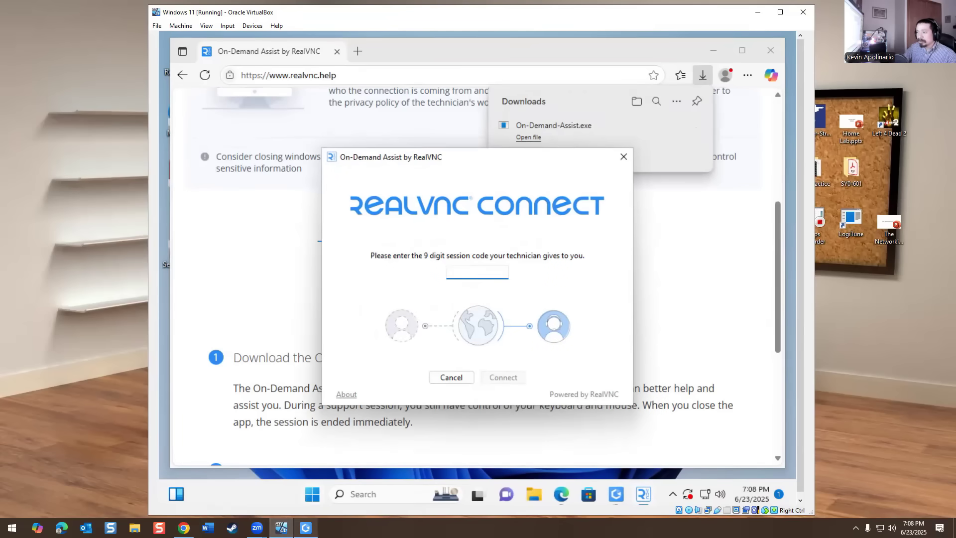
Step: Generate a support session code in the host's RealVNC Connect and place the VM window beside it
{"action": "left_click", "coordinate": [306, 528]}
{"action": "left_click", "coordinate": [321, 270]}
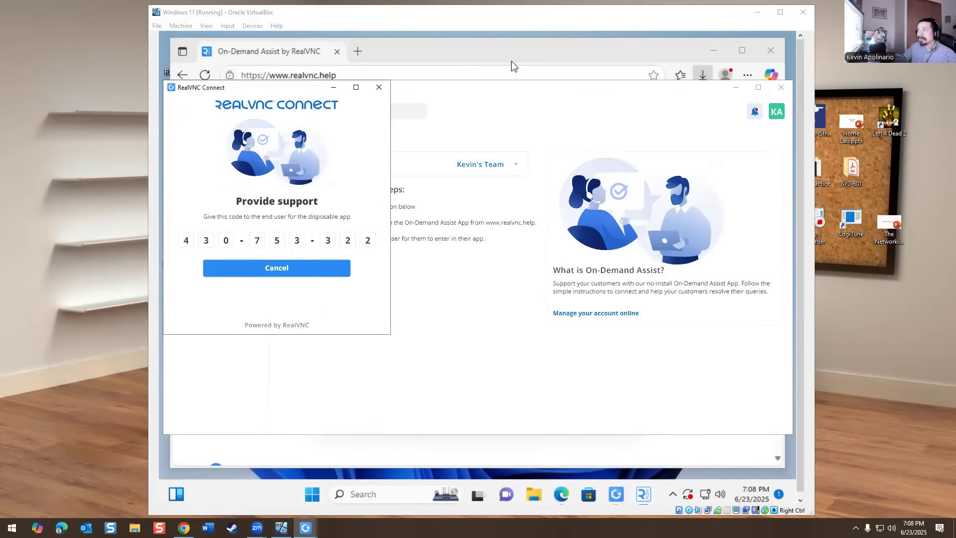
{"action": "left_click", "coordinate": [487, 8]}
{"action": "left_click_drag", "start_coordinate": [486, 8], "coordinate": [685, 17]}
Step: Enter the nine-digit session code in the VM's On-Demand Assist, connect, and confirm the consent prompt
{"action": "type", "text": "430"}
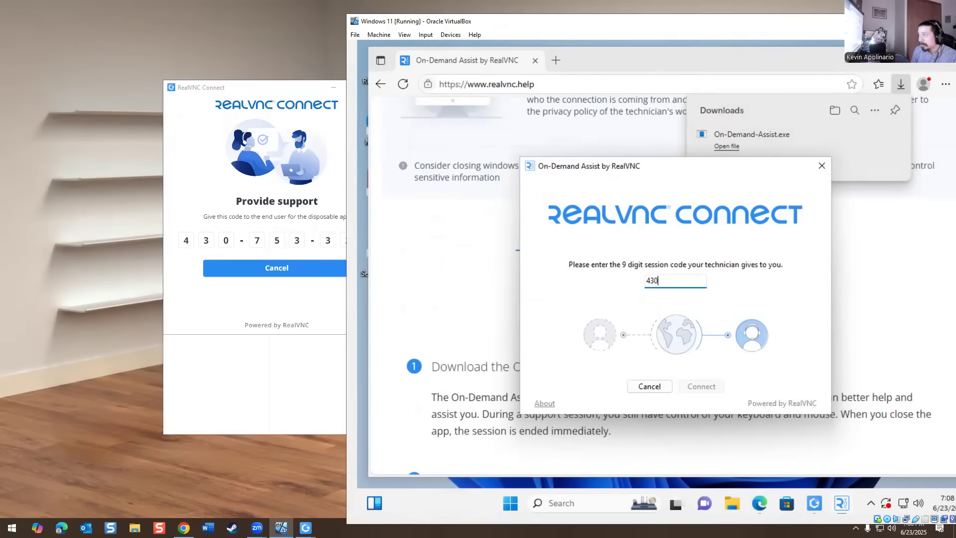
{"action": "type", "text": "-753"}
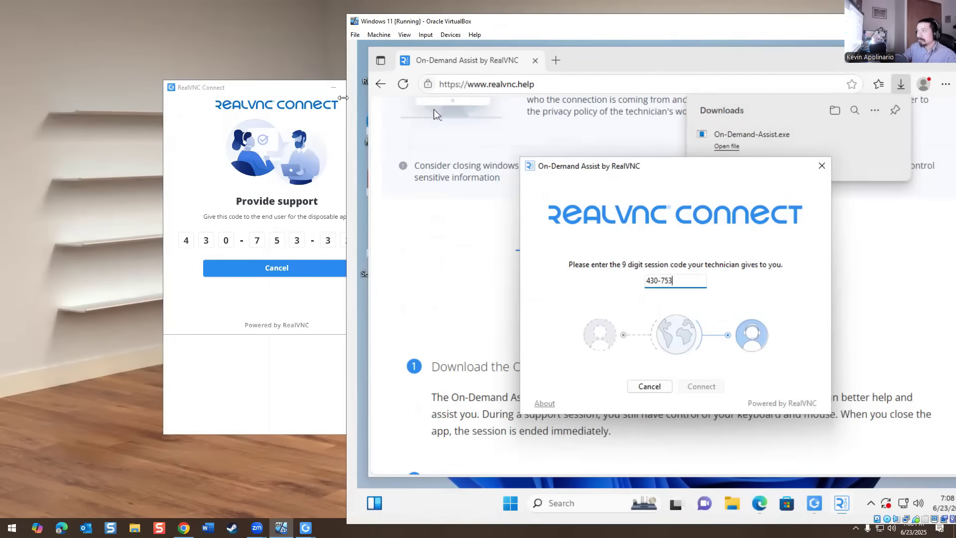
{"action": "left_click", "coordinate": [687, 282]}
{"action": "type", "text": "2"}
{"action": "key", "text": "BackSpace"}
{"action": "type", "text": "32"}
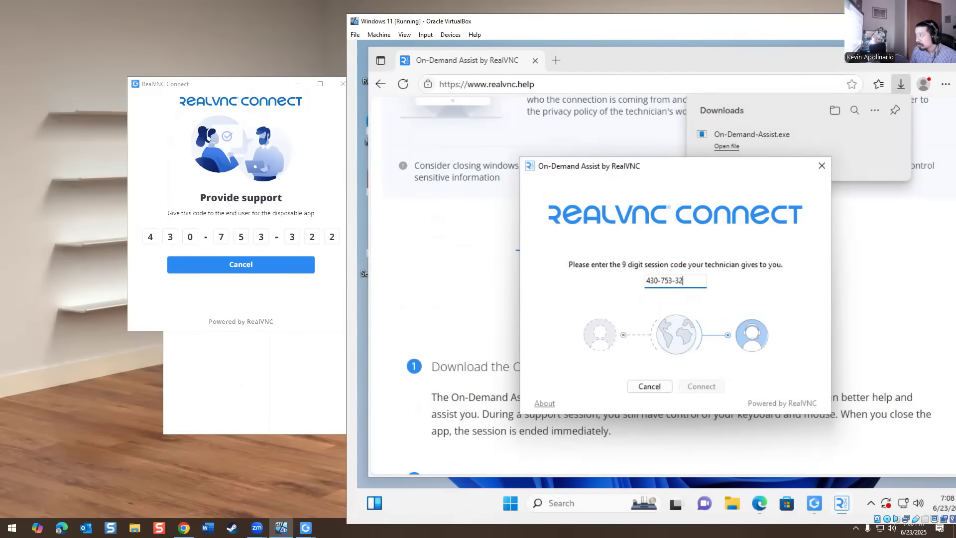
{"action": "type", "text": "2"}
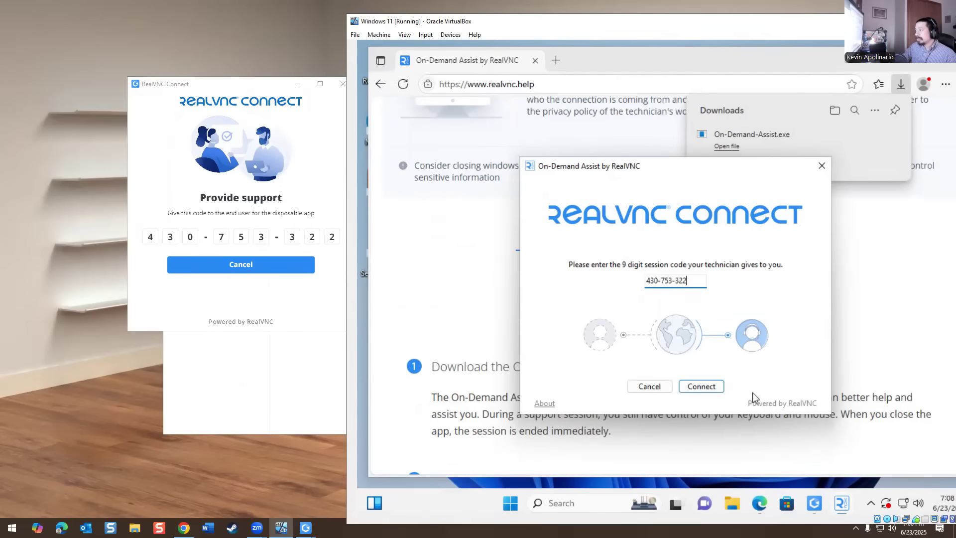
{"action": "left_click", "coordinate": [705, 387]}
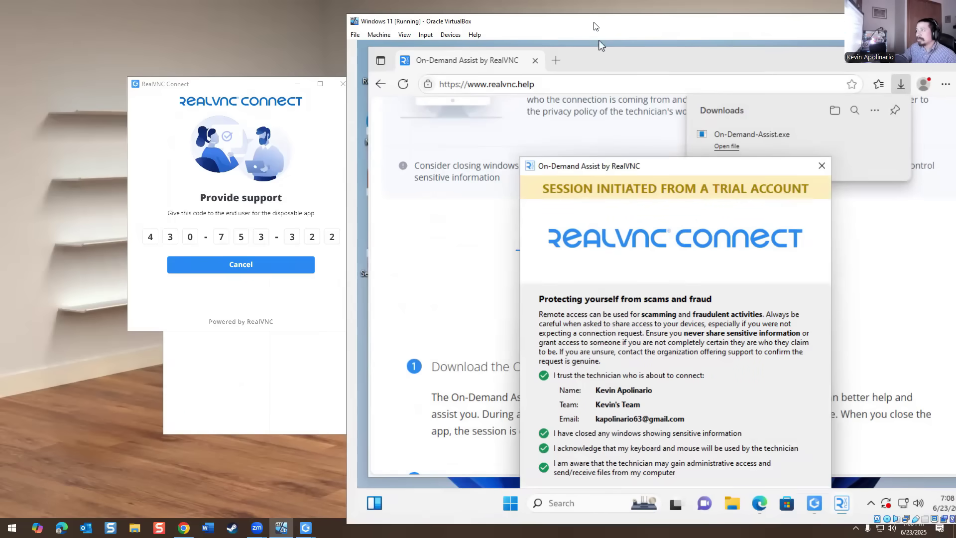
{"action": "left_click_drag", "start_coordinate": [595, 26], "coordinate": [515, 13]}
{"action": "left_click_drag", "start_coordinate": [583, 153], "coordinate": [562, 72]}
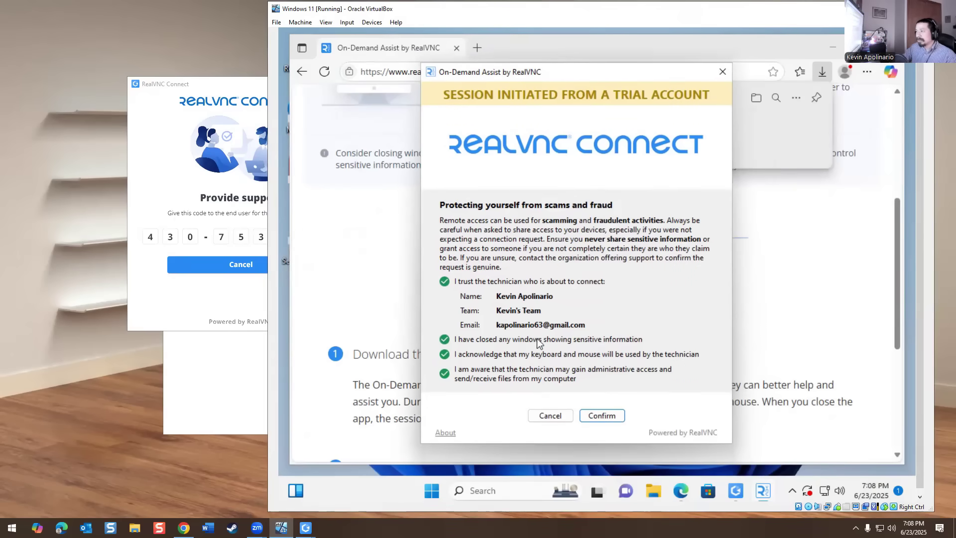
{"action": "left_click", "coordinate": [600, 416]}
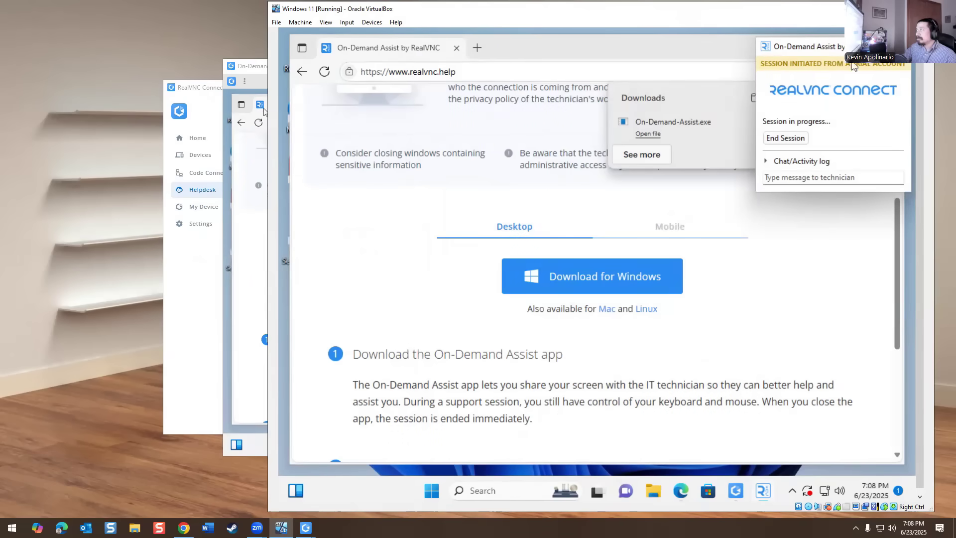
Step: Move the session panel to the lower left, minimize VirtualBox and close the remote Edge window
{"action": "left_click_drag", "start_coordinate": [844, 47], "coordinate": [372, 331]}
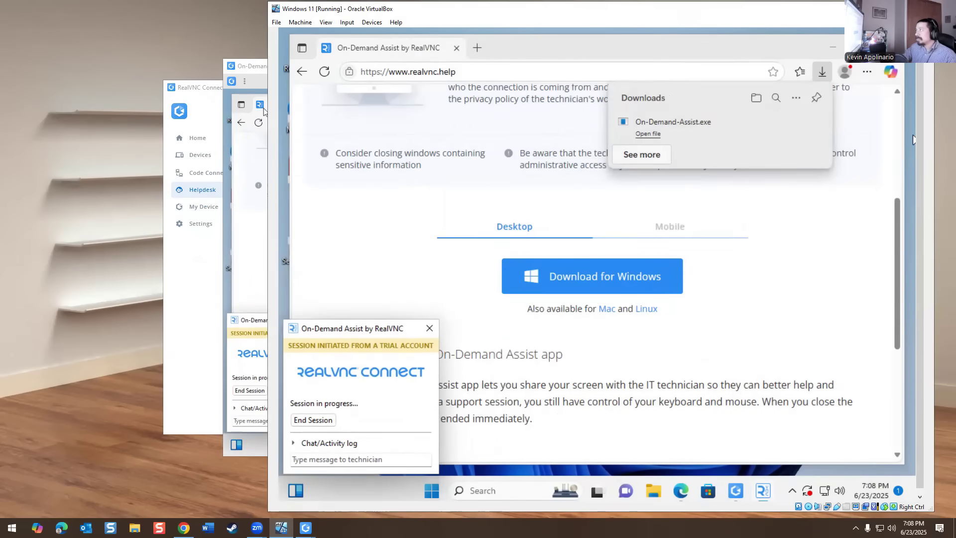
{"action": "left_click", "coordinate": [838, 7]}
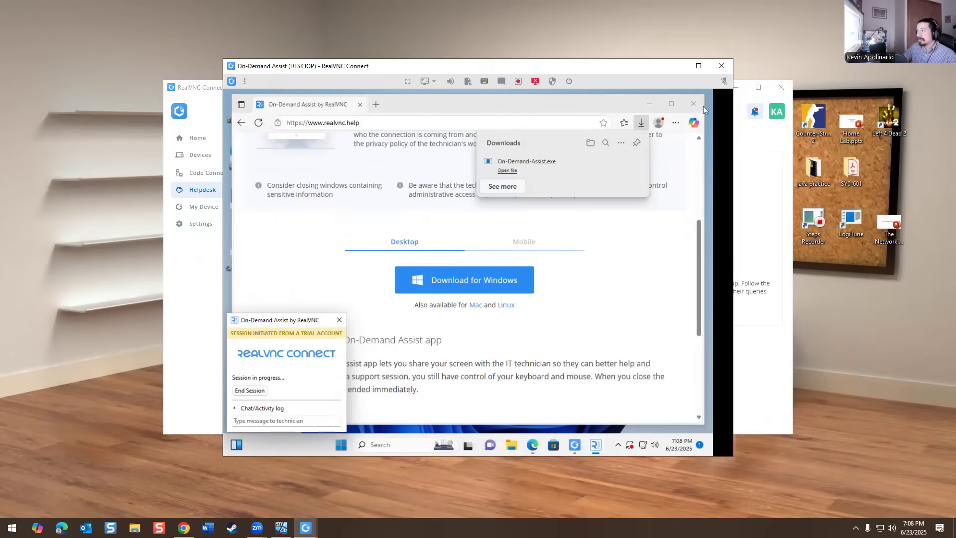
{"action": "left_click", "coordinate": [699, 106]}
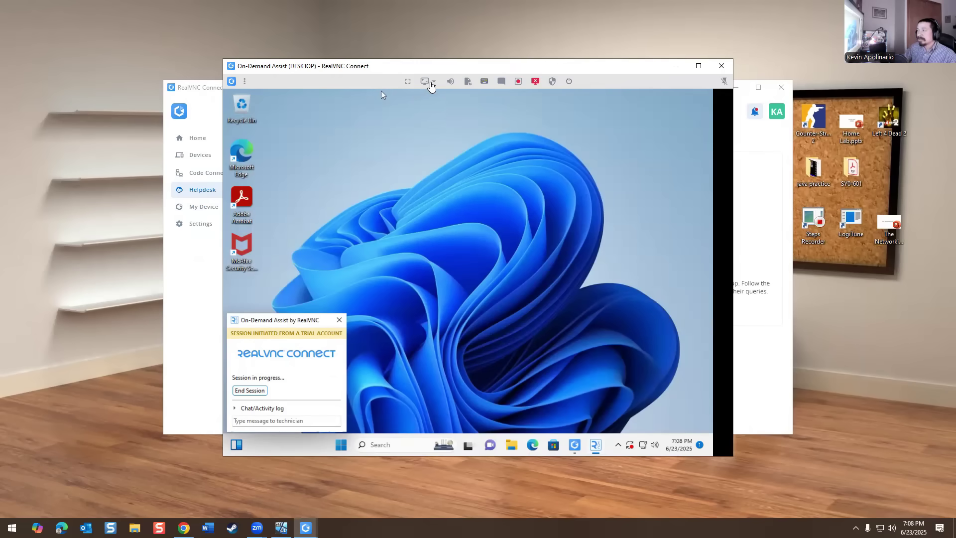
Step: Adjust the viewer's display scaling and enlarge the viewer so the remote desktop shows bigger
{"action": "left_click", "coordinate": [431, 86]}
{"action": "left_click", "coordinate": [469, 99]}
{"action": "left_click", "coordinate": [429, 81]}
{"action": "left_click", "coordinate": [442, 97]}
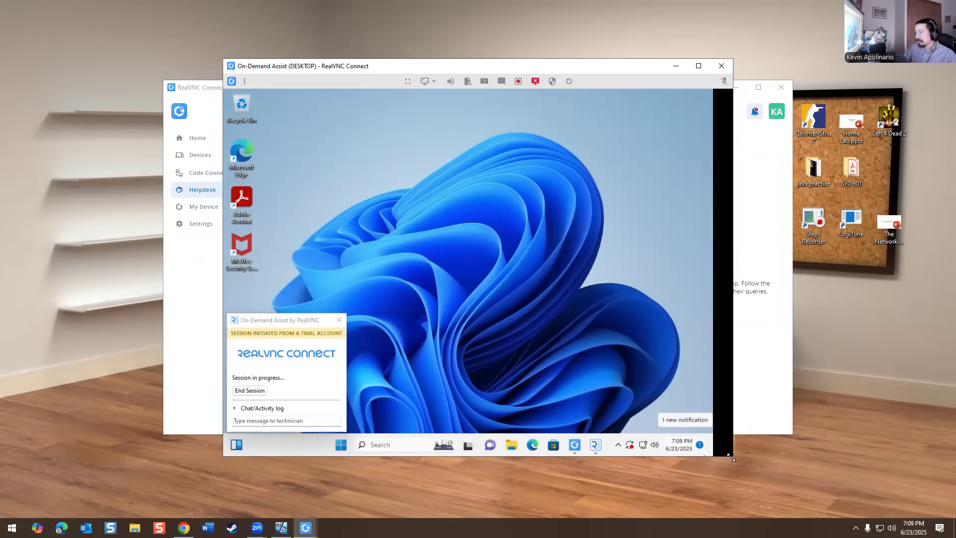
{"action": "left_click_drag", "start_coordinate": [731, 458], "coordinate": [776, 491]}
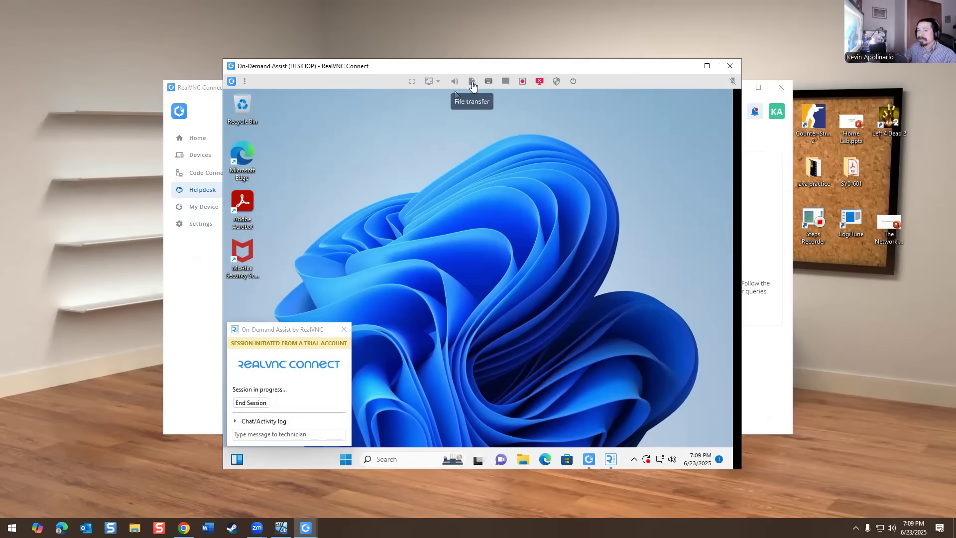
Step: Open and close the File transfer window, then bring the VirtualBox VM back to the front
{"action": "left_click", "coordinate": [472, 82]}
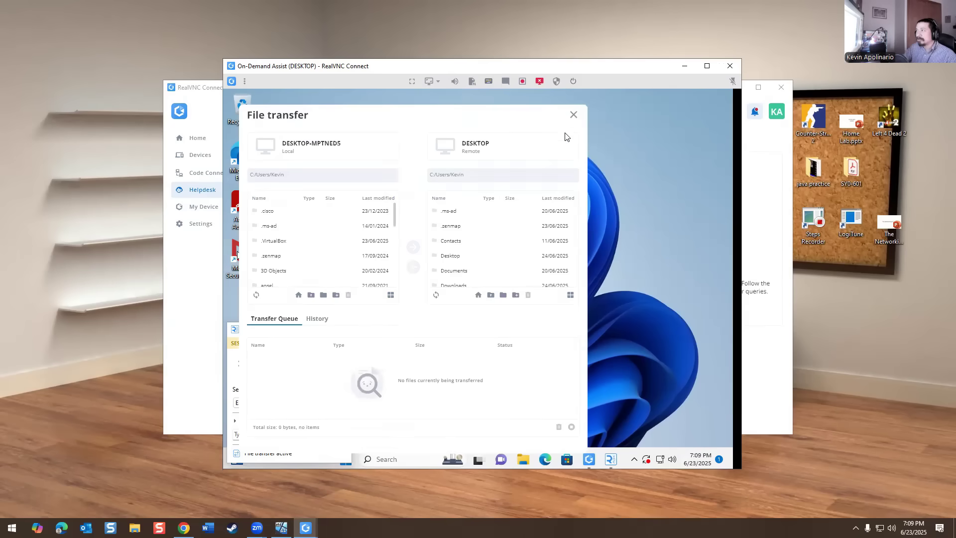
{"action": "left_click", "coordinate": [574, 115]}
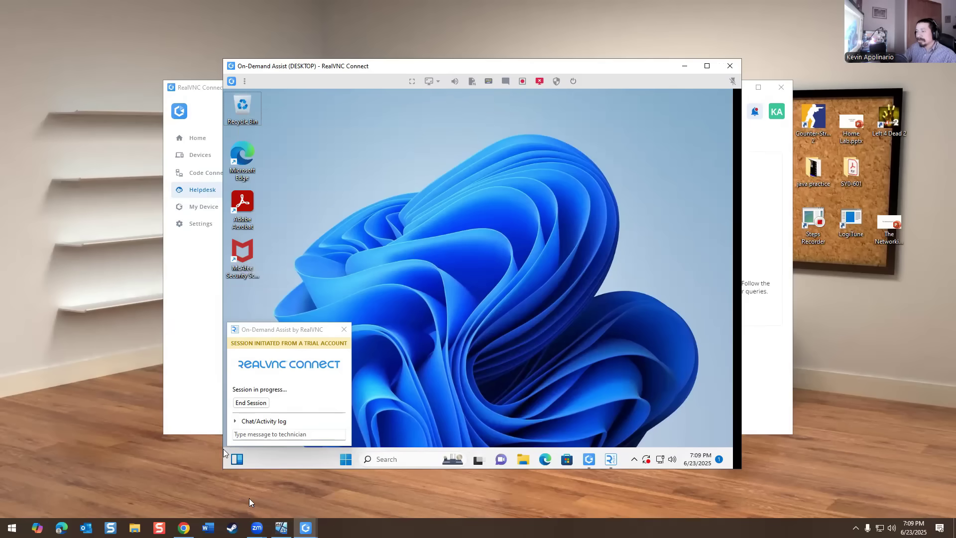
{"action": "left_click", "coordinate": [281, 527]}
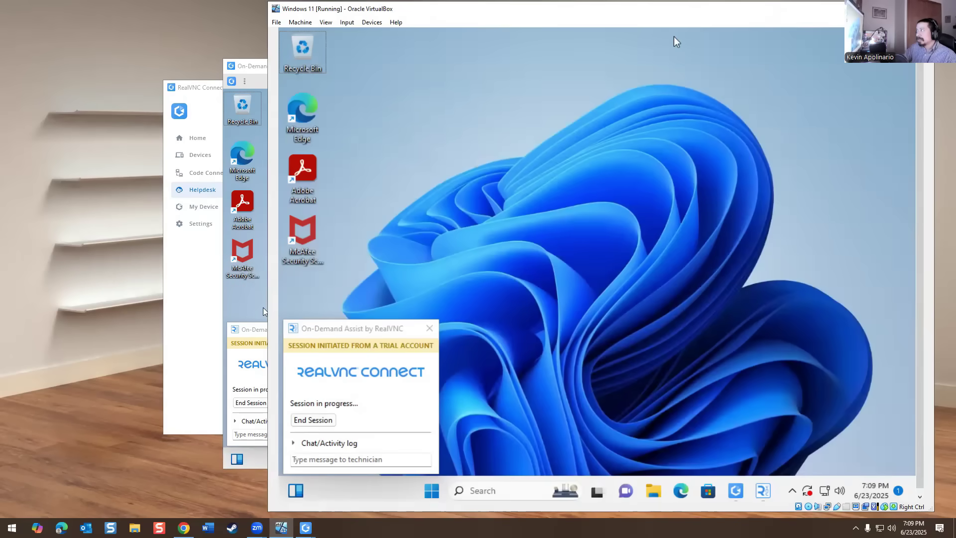
Step: Send the chat message 'I'm going to help you install Adobe. Is it okay if you can approve admin rights?'
{"action": "key", "text": "super+Down"}
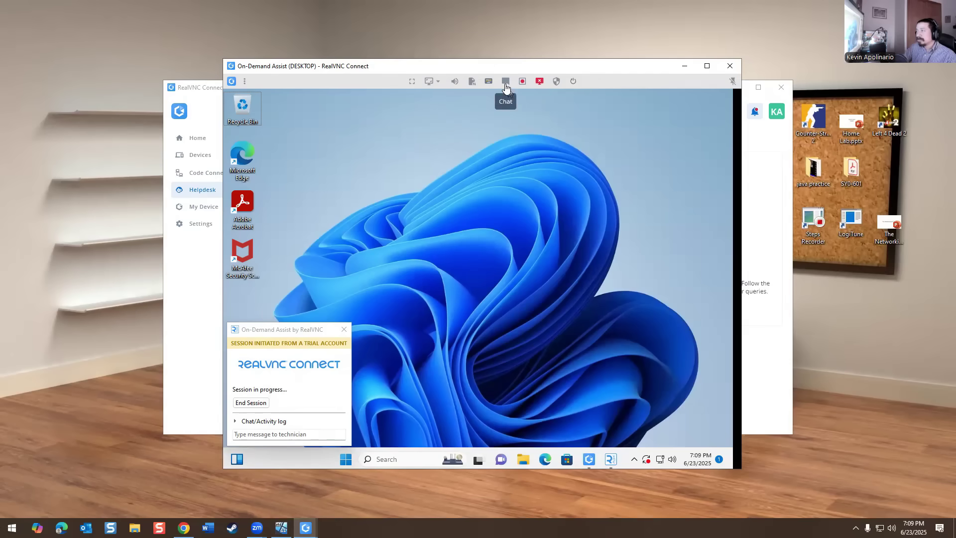
{"action": "left_click", "coordinate": [506, 85]}
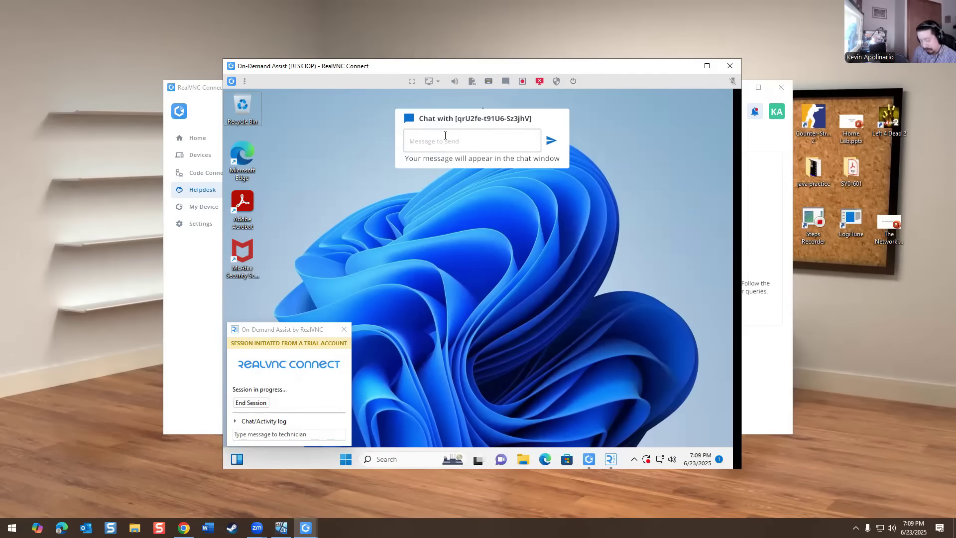
{"action": "type", "text": "I'm going to help you inst"}
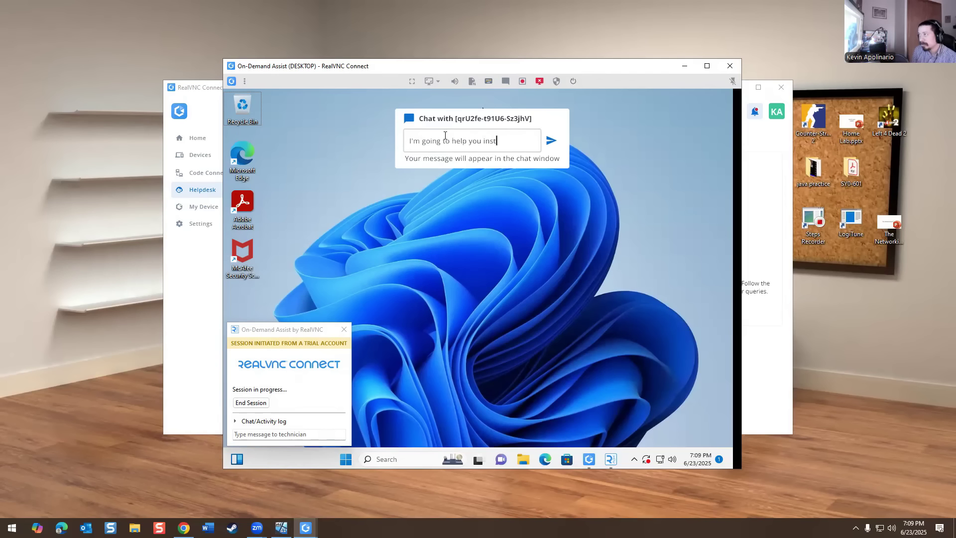
{"action": "type", "text": "all Adobe"}
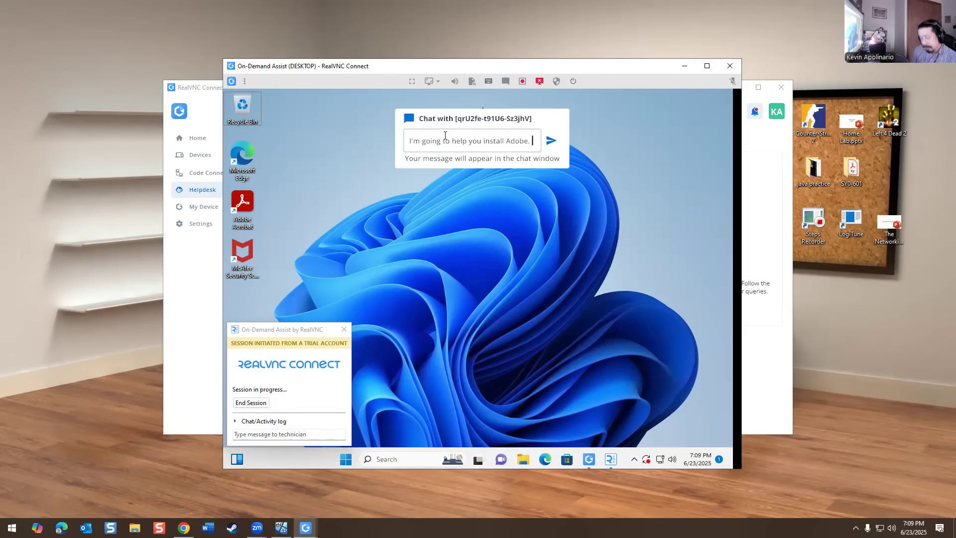
{"action": "type", "text": ". Is it okay if you can appr"}
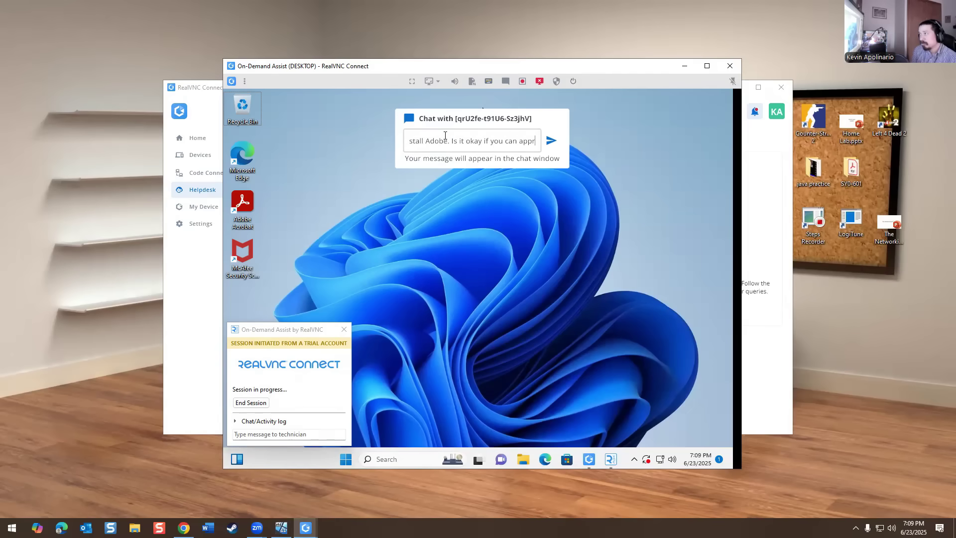
{"action": "type", "text": "ove admin rights?"}
{"action": "key", "text": "Return"}
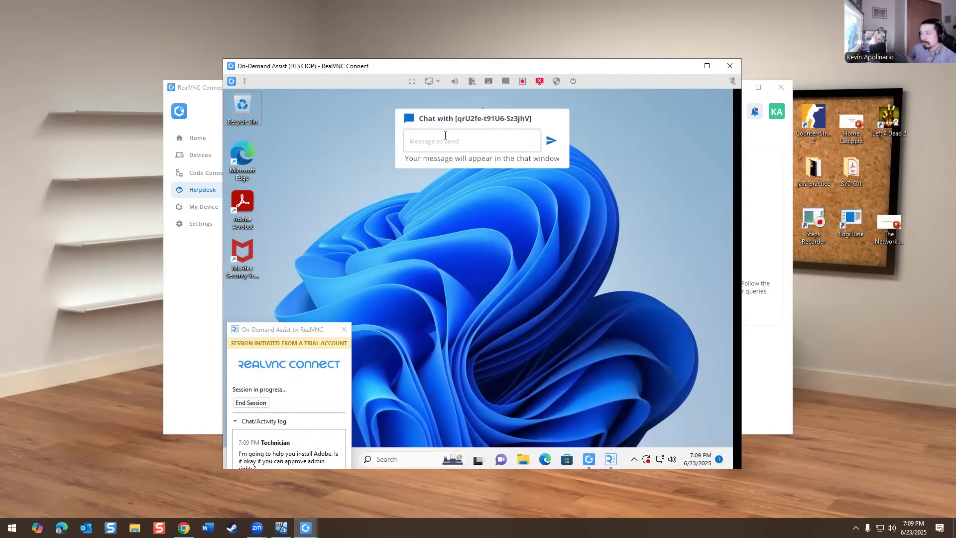
Step: Reply 'Yes' from the VM's Assist panel, then return to the viewer
{"action": "left_click_drag", "start_coordinate": [287, 336], "coordinate": [287, 308]}
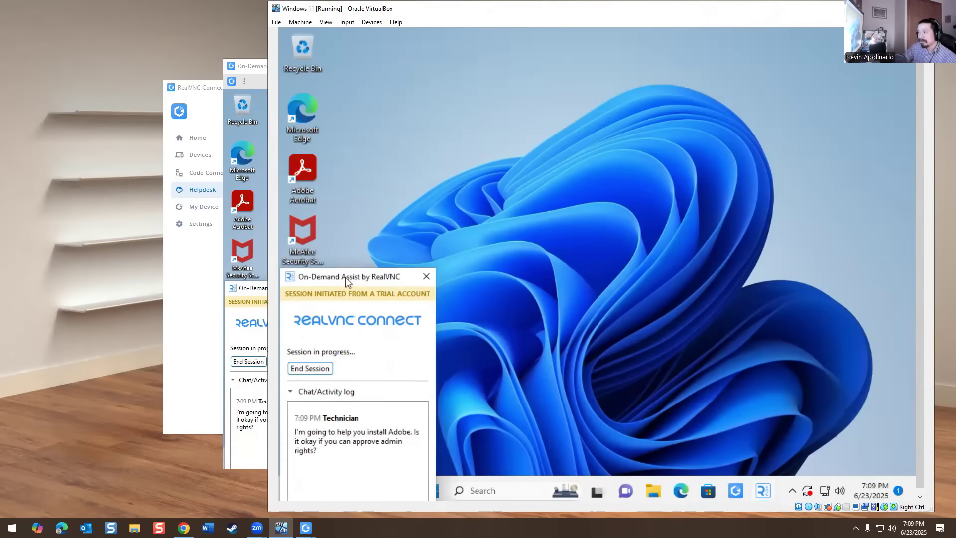
{"action": "left_click_drag", "start_coordinate": [345, 277], "coordinate": [360, 166]}
{"action": "left_click", "coordinate": [342, 456]}
{"action": "type", "text": "Yes"}
{"action": "key", "text": "Return"}
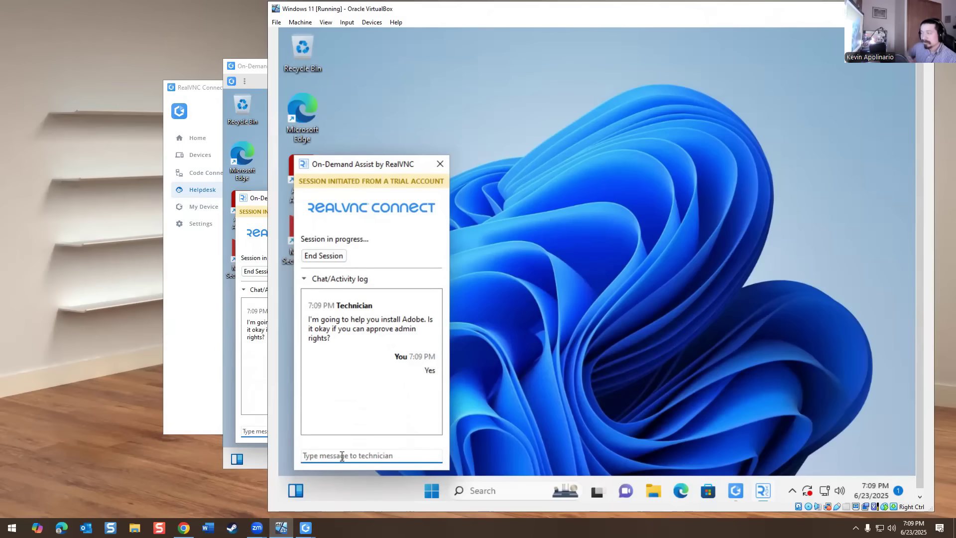
{"action": "left_click_drag", "start_coordinate": [371, 161], "coordinate": [358, 198]}
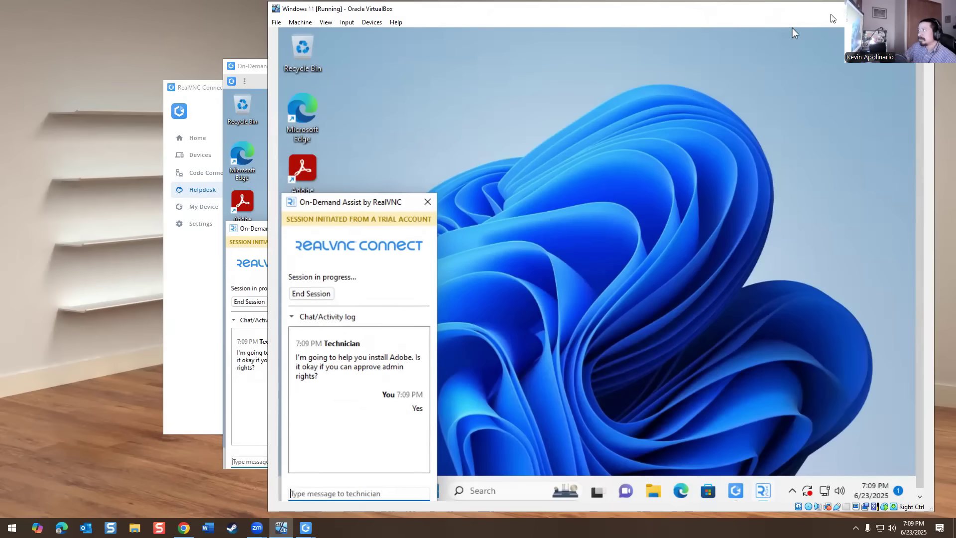
{"action": "left_click", "coordinate": [877, 8]}
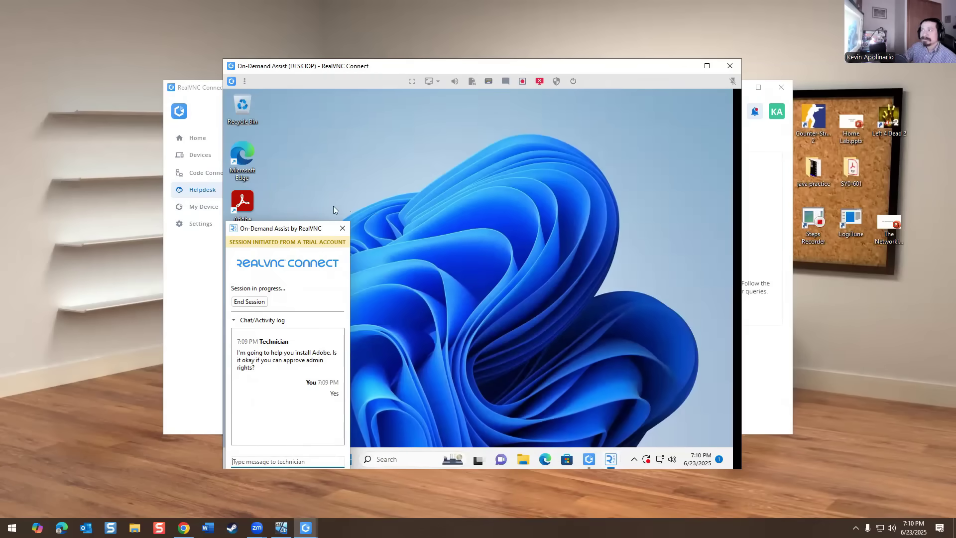
Step: Request administrator elevation by prompting the end user and approve the UAC prompt in the VM
{"action": "left_click", "coordinate": [556, 82]}
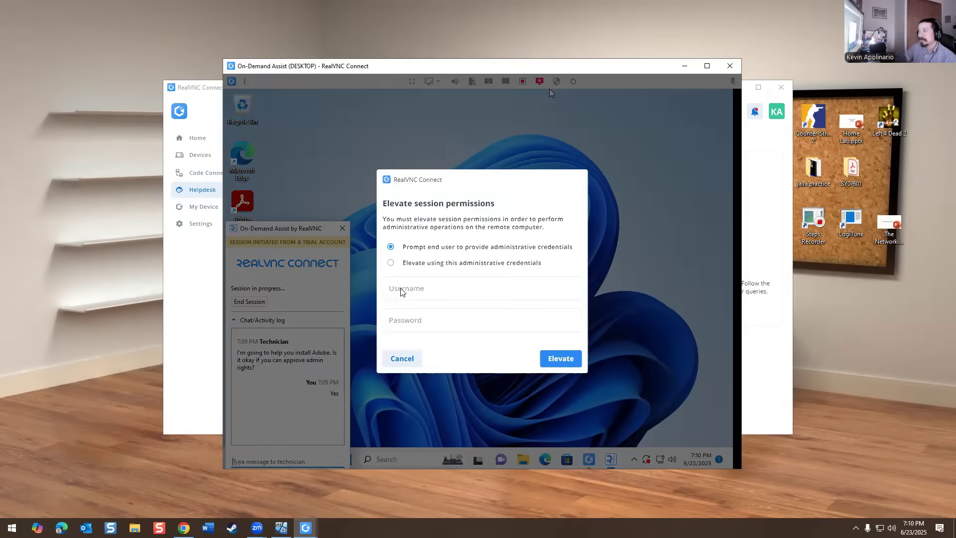
{"action": "left_click", "coordinate": [557, 360]}
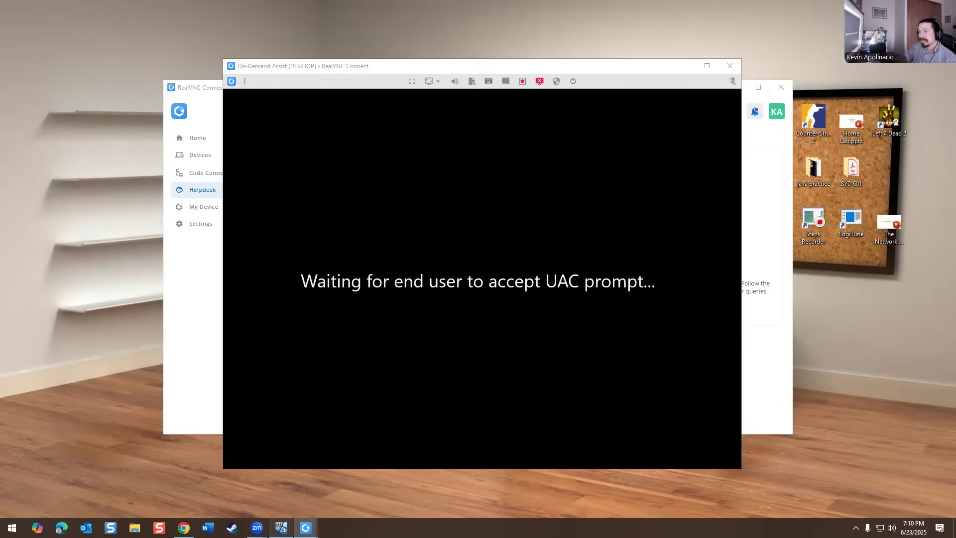
{"action": "left_click", "coordinate": [281, 528]}
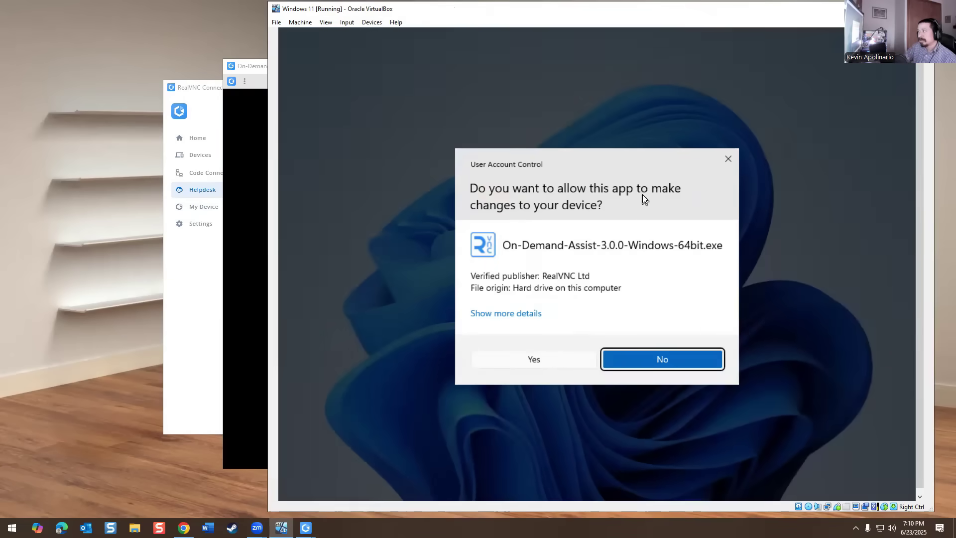
{"action": "left_click", "coordinate": [524, 366]}
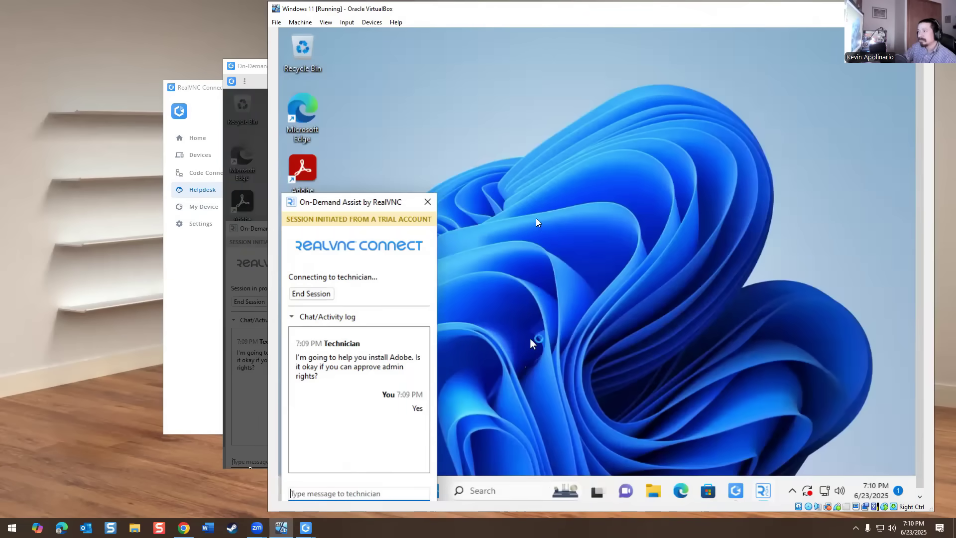
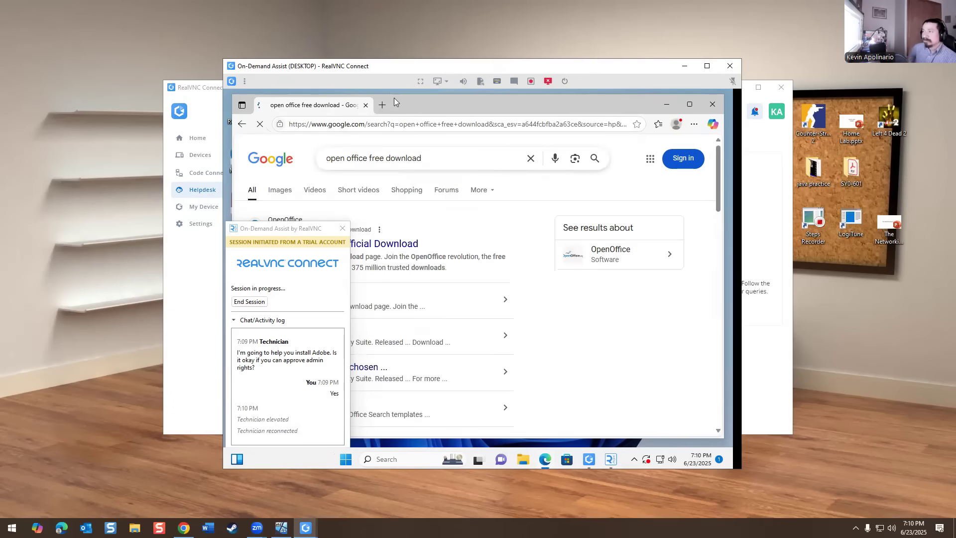
Step: Download the Windows 32-bit (x86) EXE full installer of OpenOffice 4.1.15 from openoffice.org
{"action": "left_click_drag", "start_coordinate": [256, 228], "coordinate": [245, 333]}
{"action": "left_click", "coordinate": [294, 239]}
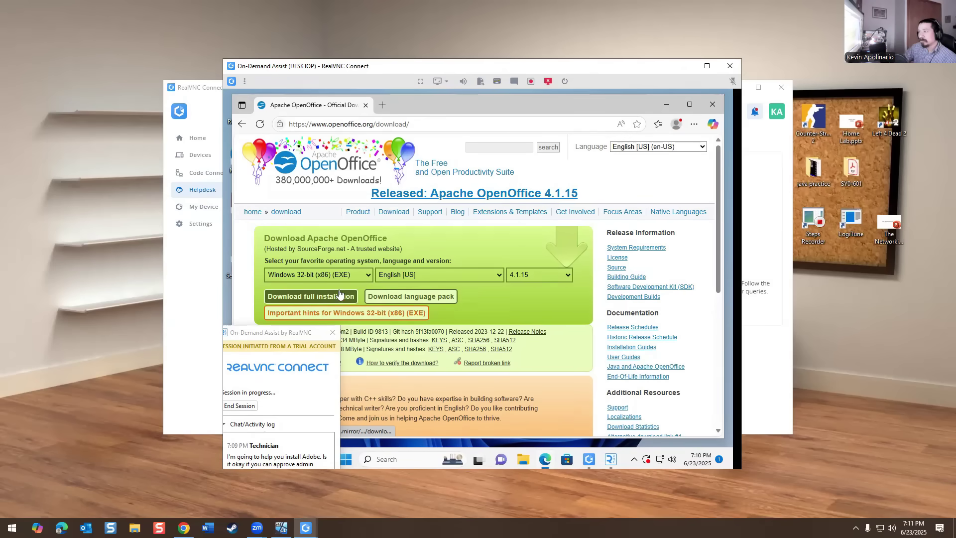
{"action": "left_click", "coordinate": [328, 276]}
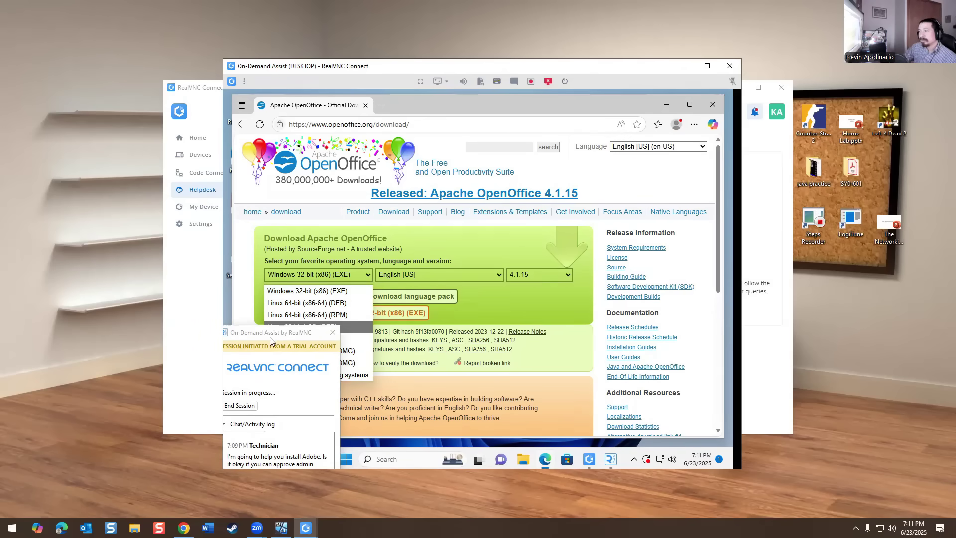
{"action": "left_click", "coordinate": [313, 275]}
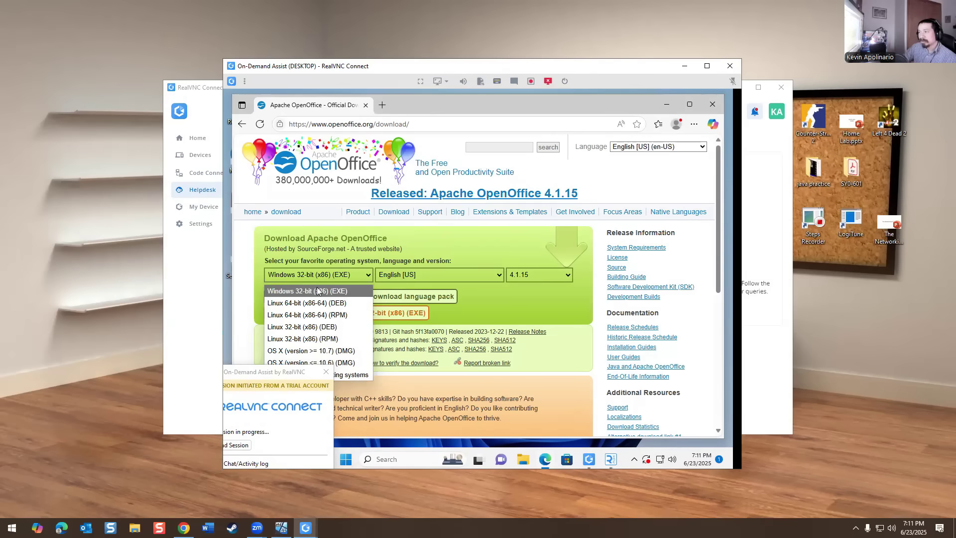
{"action": "left_click", "coordinate": [317, 290]}
{"action": "left_click", "coordinate": [301, 298]}
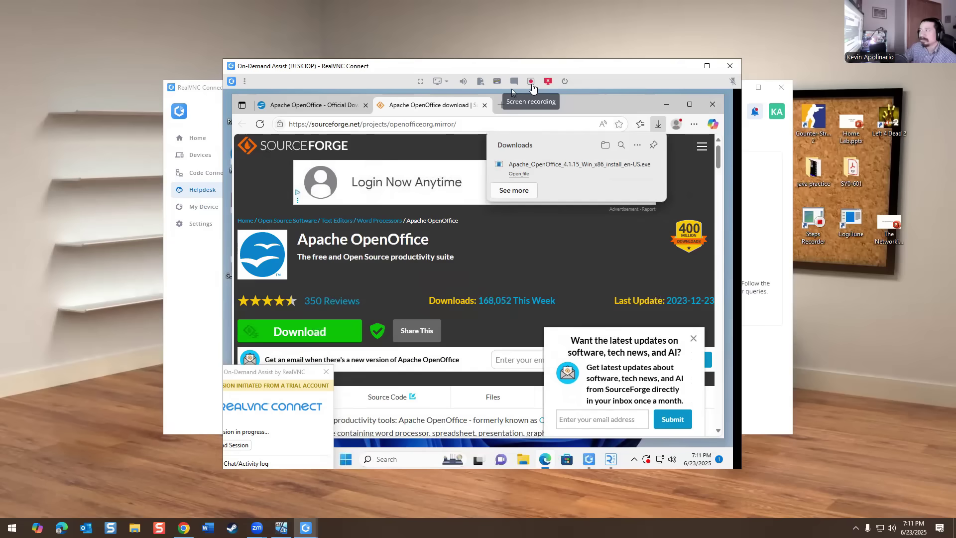
Step: Run the downloaded installer with admin approval and unpack its installation files
{"action": "left_click", "coordinate": [518, 175]}
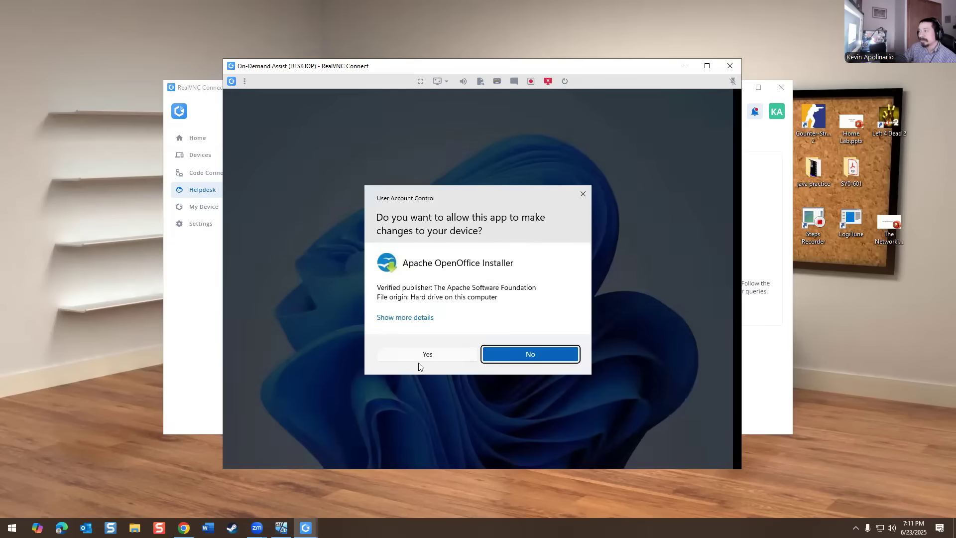
{"action": "left_click", "coordinate": [420, 356]}
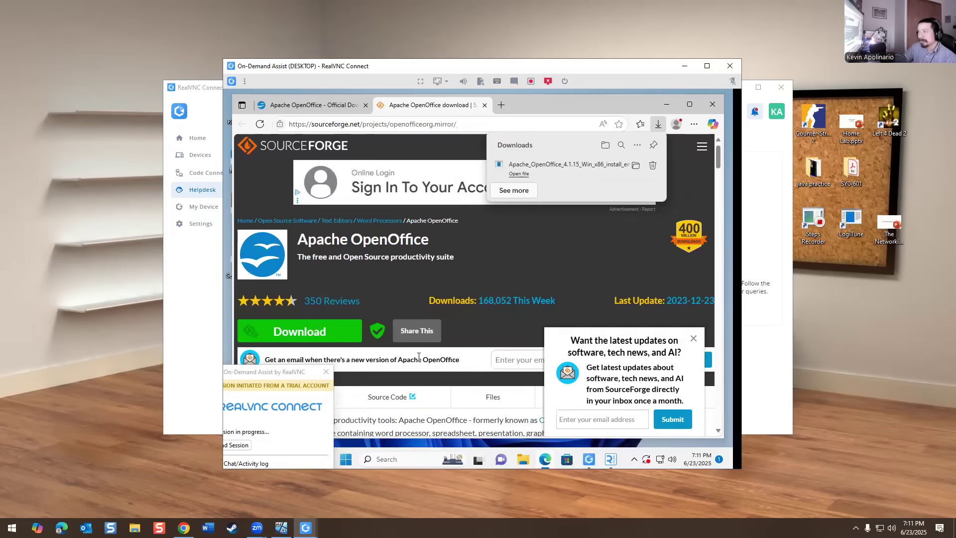
{"action": "left_click", "coordinate": [534, 352]}
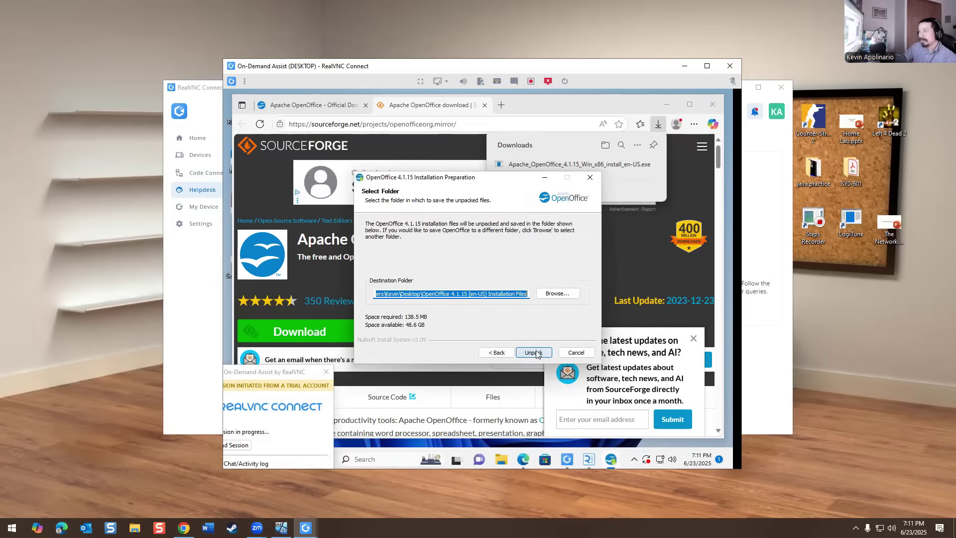
{"action": "left_click", "coordinate": [536, 352]}
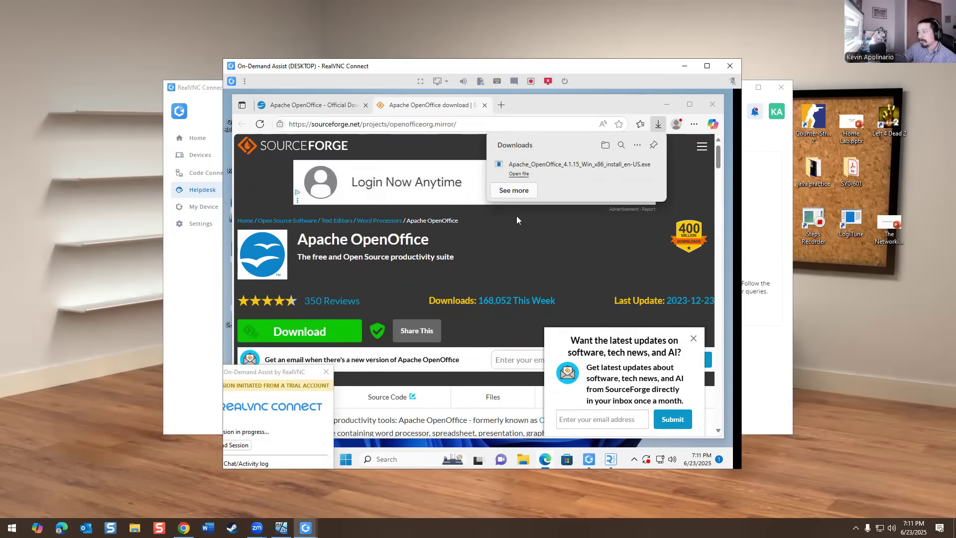
Step: Run the OpenOffice 4.1.15 Installation Wizard with default customer info and setup type
{"action": "left_click", "coordinate": [523, 460]}
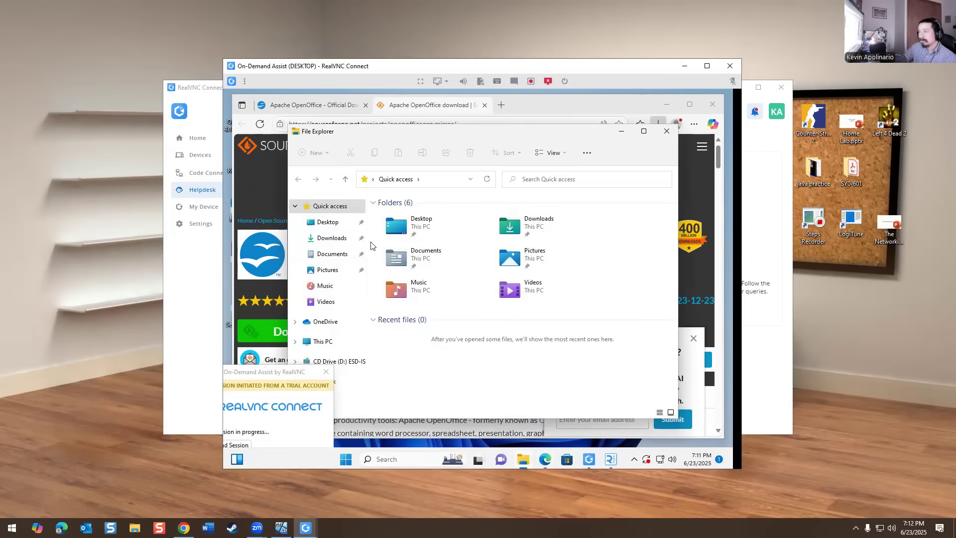
{"action": "left_click", "coordinate": [338, 235]}
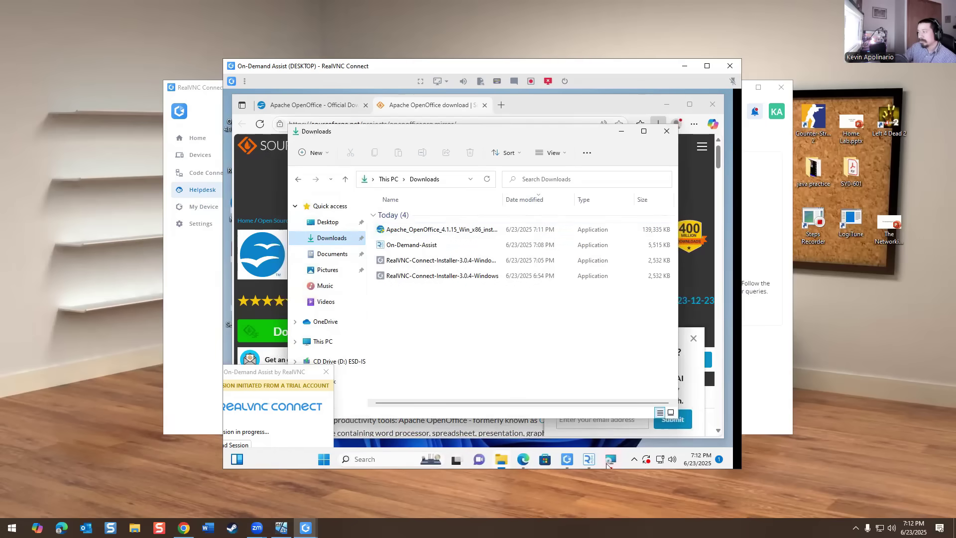
{"action": "mouse_move", "coordinate": [608, 466]}
{"action": "left_click", "coordinate": [603, 419]}
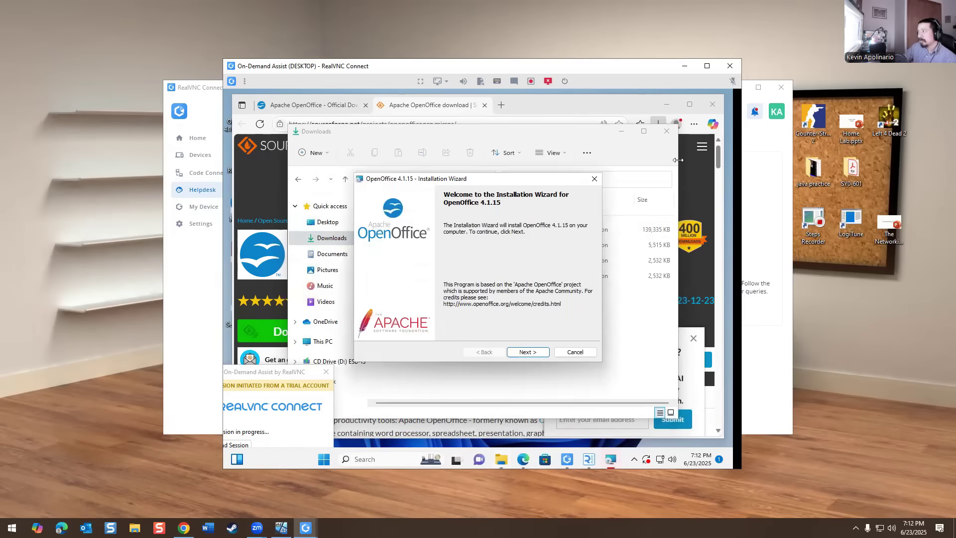
{"action": "left_click", "coordinate": [668, 132]}
{"action": "left_click", "coordinate": [527, 353]}
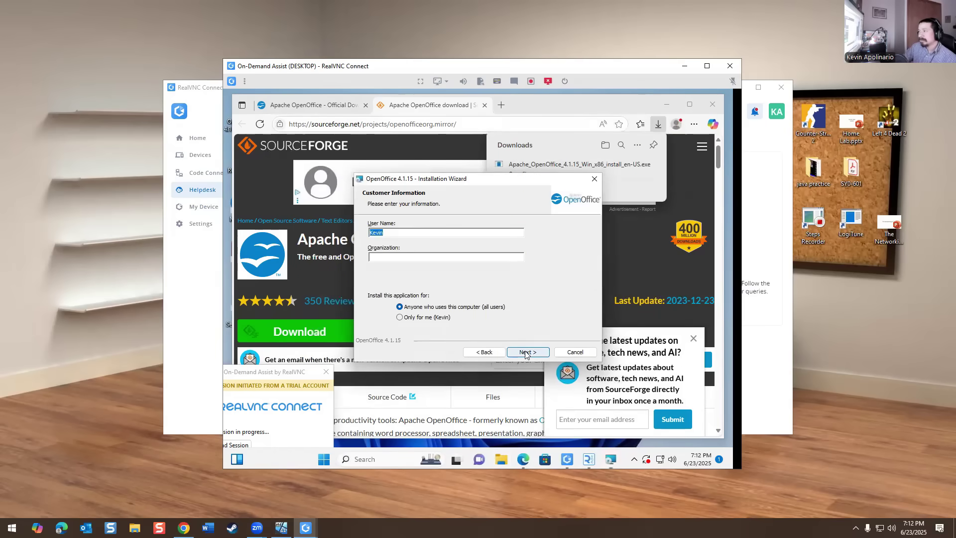
{"action": "left_click", "coordinate": [525, 352]}
{"action": "left_click", "coordinate": [525, 353]}
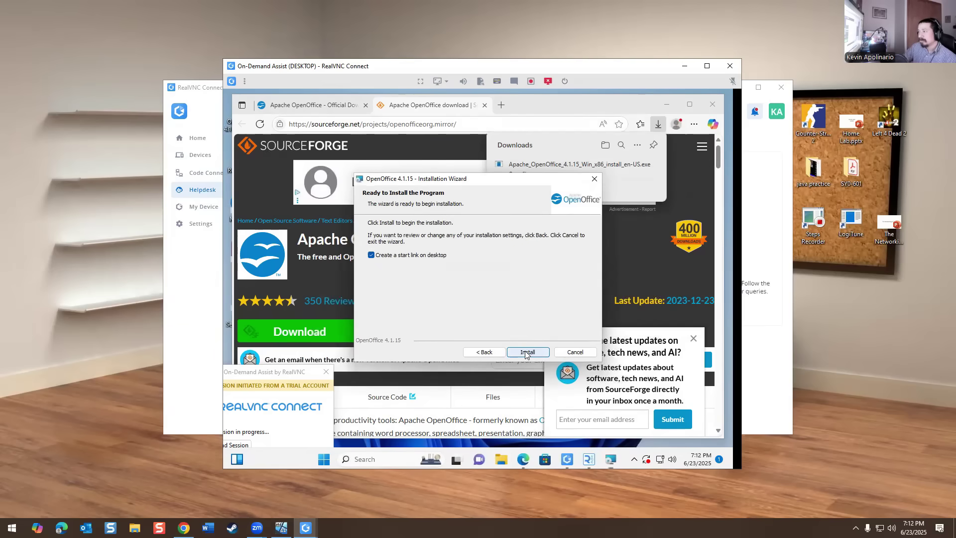
{"action": "left_click", "coordinate": [526, 352]}
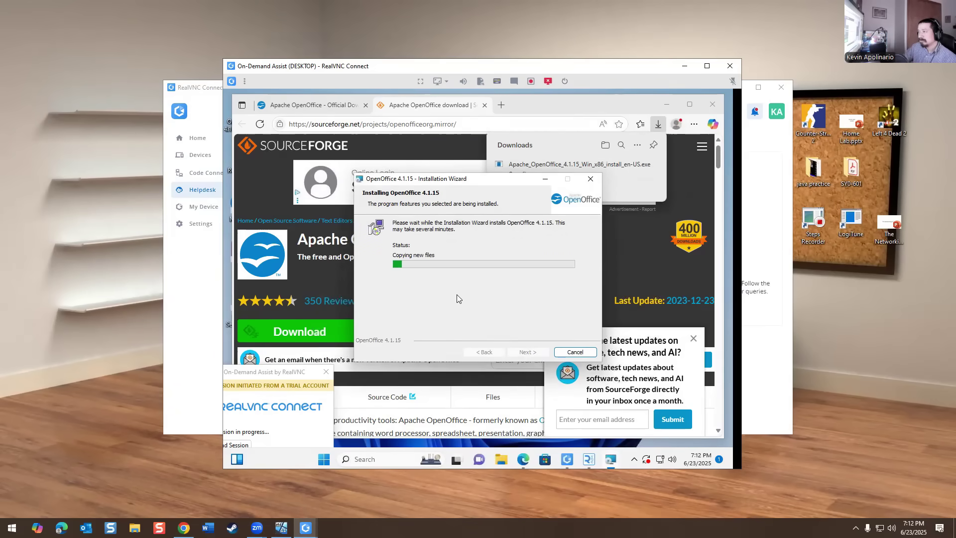
Step: Close the remote Edge browser and finish the installation wizard
{"action": "left_click", "coordinate": [714, 106]}
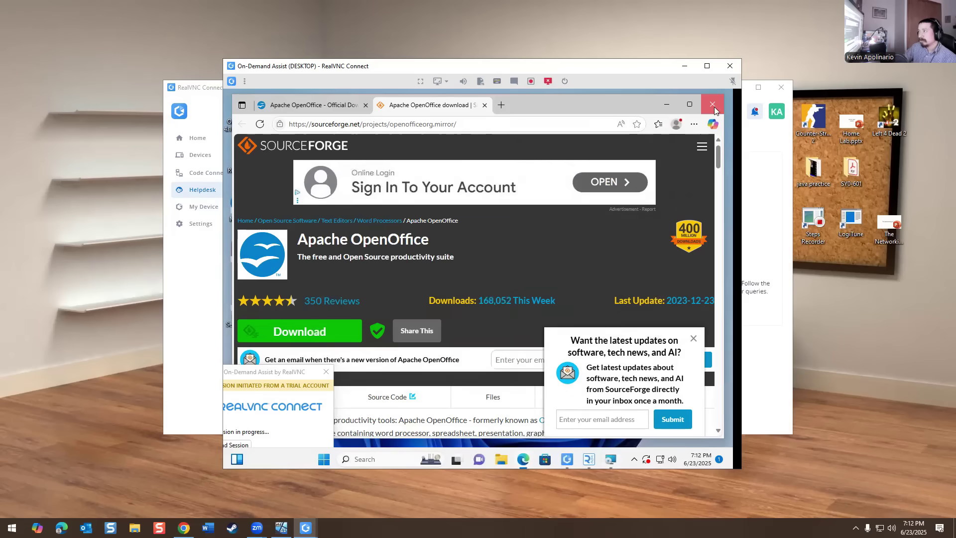
{"action": "left_click", "coordinate": [714, 107]}
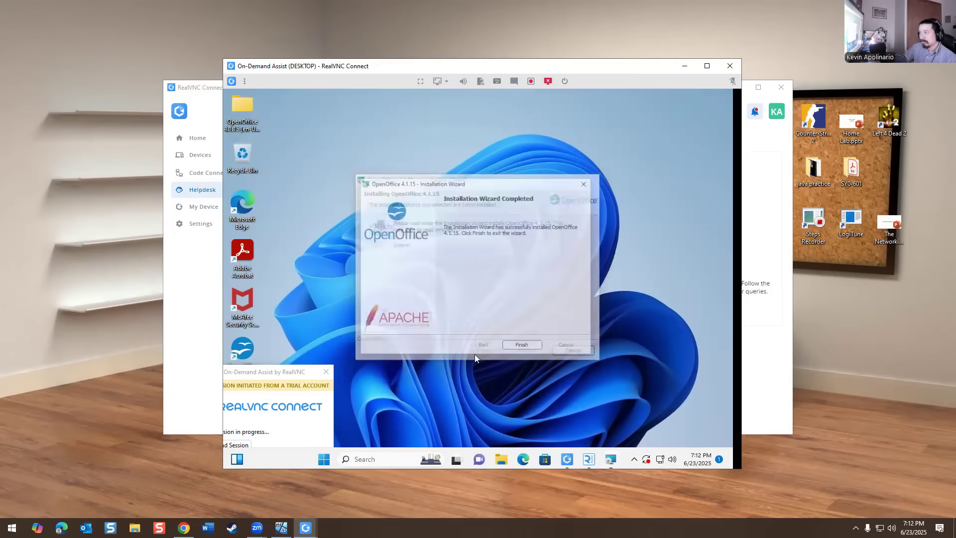
{"action": "left_click", "coordinate": [515, 350]}
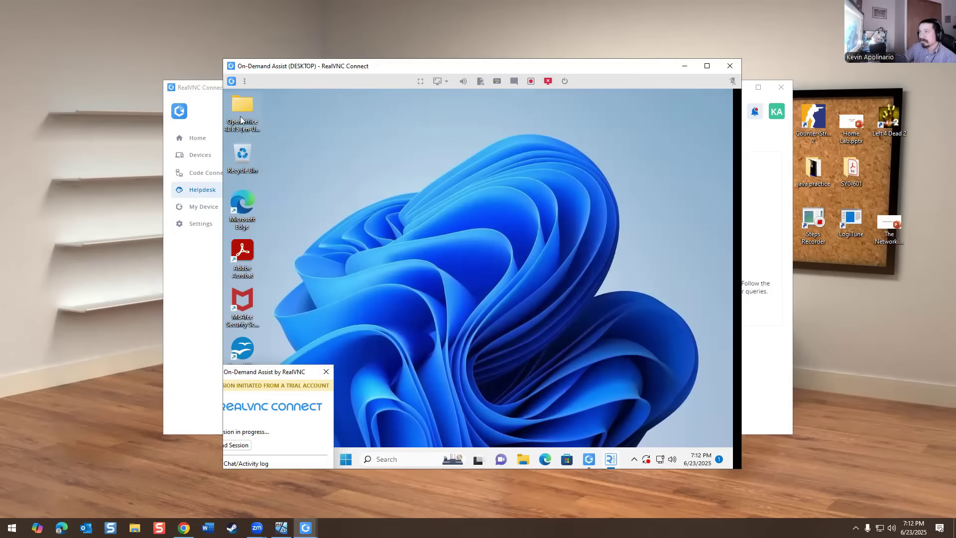
Step: Empty the Recycle Bin, permanently deleting the unpacked installer folder
{"action": "right_click", "coordinate": [244, 157]}
{"action": "left_click", "coordinate": [256, 177]}
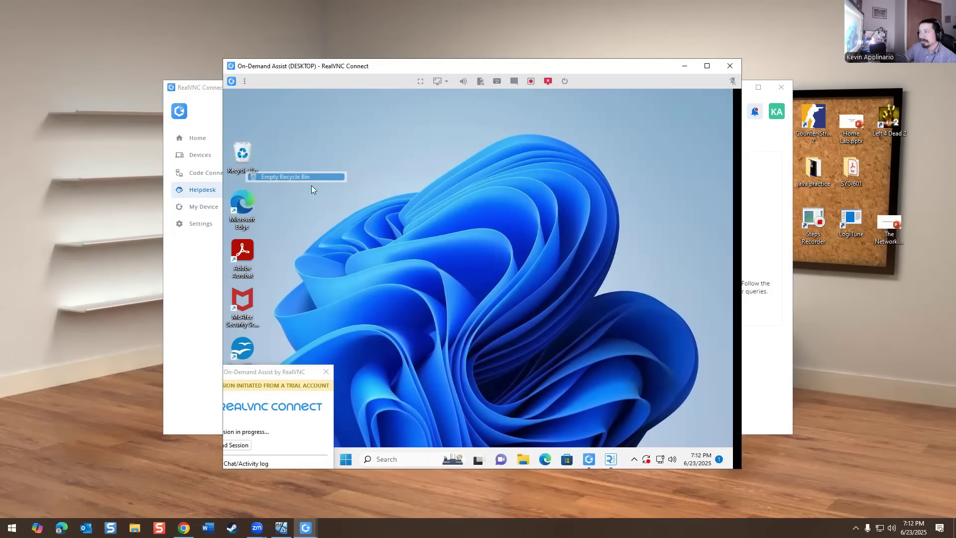
{"action": "left_click", "coordinate": [517, 295]}
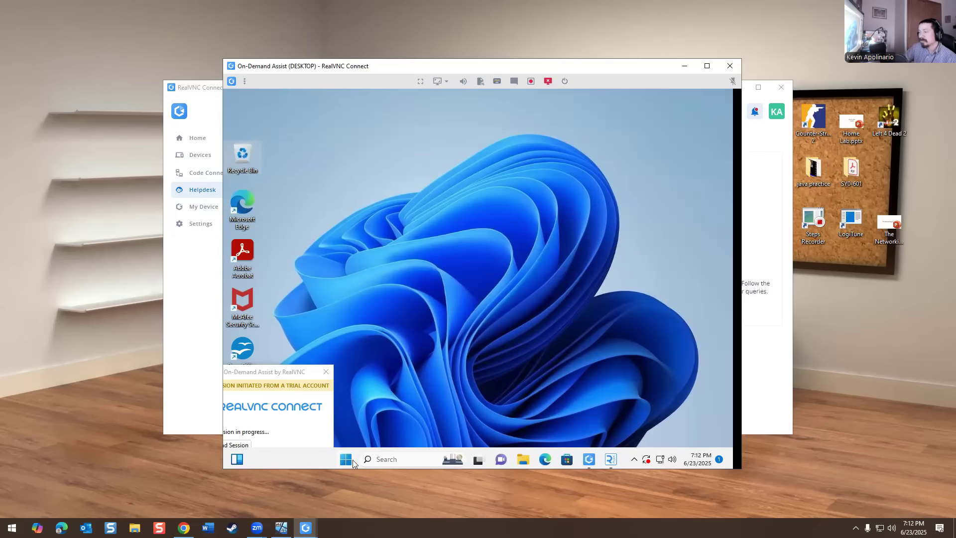
Step: Search the Start menu for 'off' and complete OpenOffice's first-run setup
{"action": "left_click", "coordinate": [351, 461]}
{"action": "type", "text": "word"}
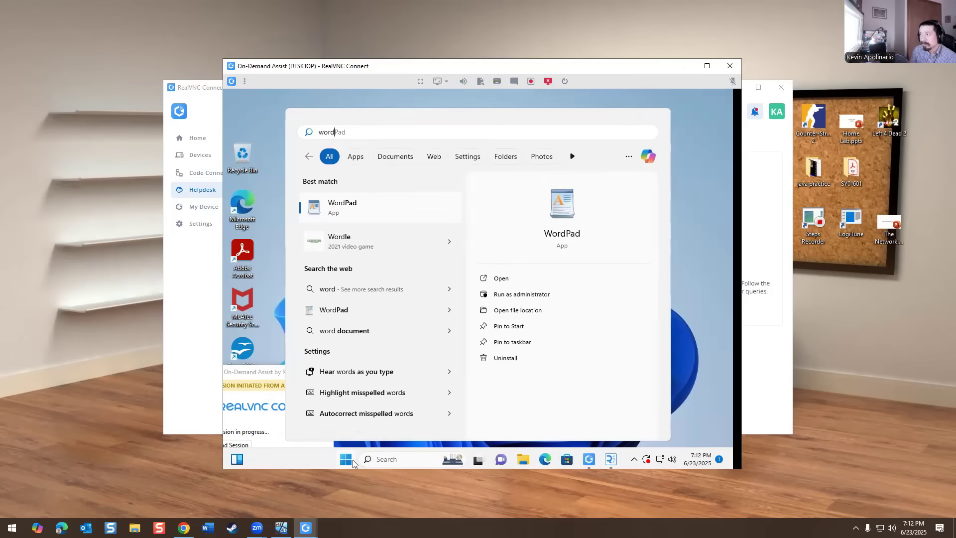
{"action": "key", "text": "BackSpace"}
{"action": "key", "text": "BackSpace"}
{"action": "key", "text": "BackSpace"}
{"action": "key", "text": "BackSpace"}
{"action": "type", "text": "off"}
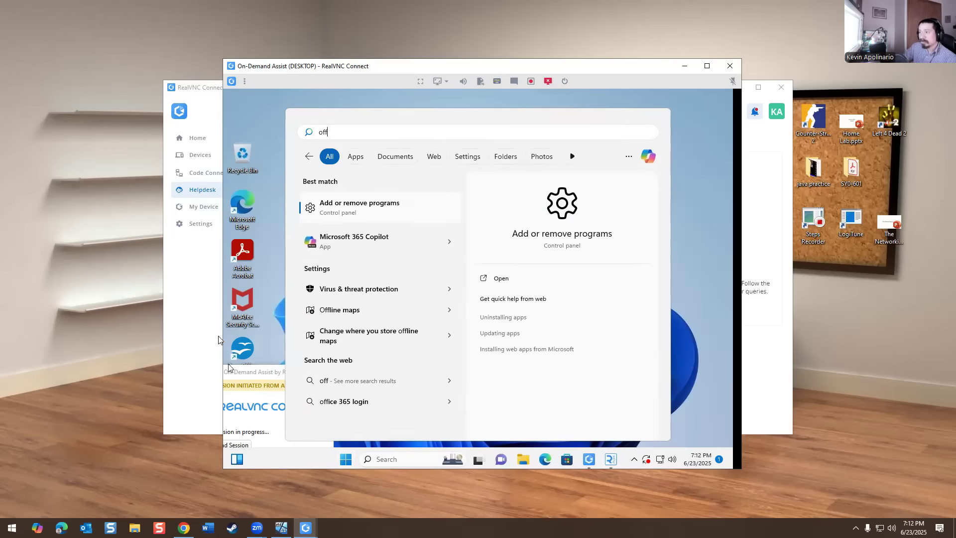
{"action": "key", "text": "Escape"}
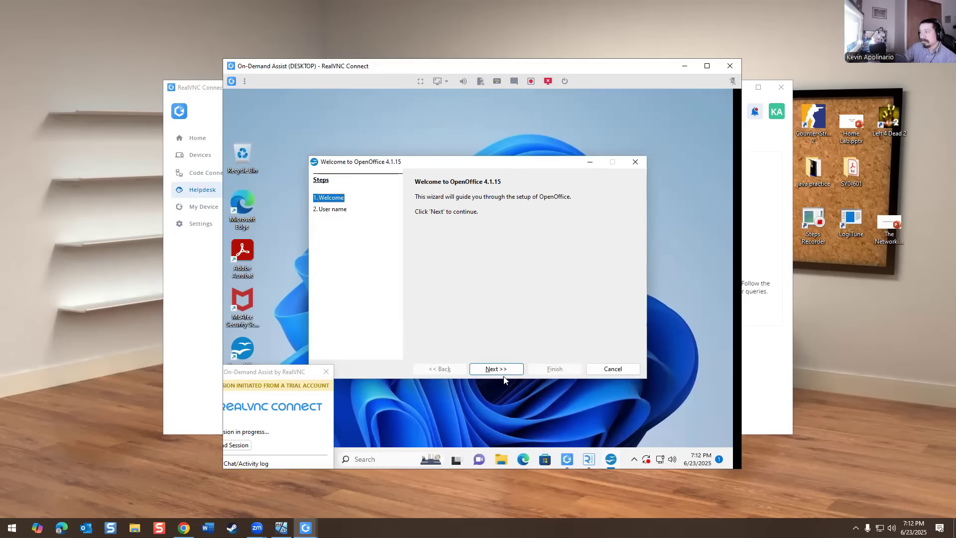
{"action": "left_click", "coordinate": [500, 372]}
{"action": "left_click", "coordinate": [548, 369]}
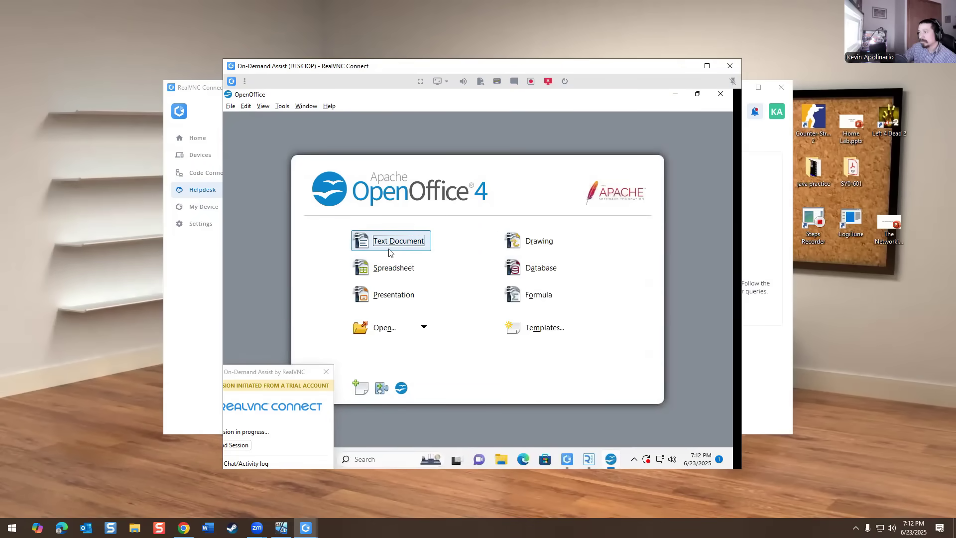
Step: Create a blank OpenOffice text document, close it, and expand the assist chat log
{"action": "left_click", "coordinate": [392, 244]}
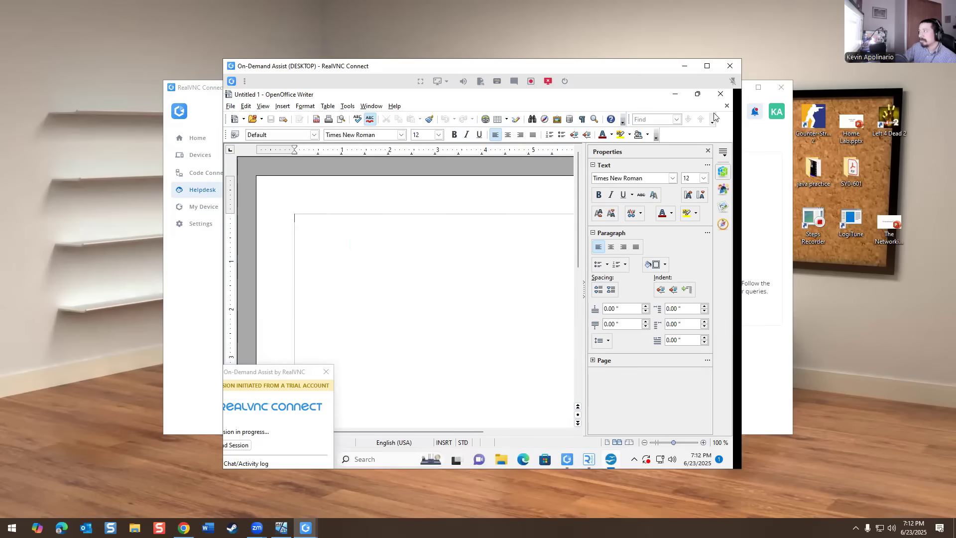
{"action": "left_click", "coordinate": [719, 94]}
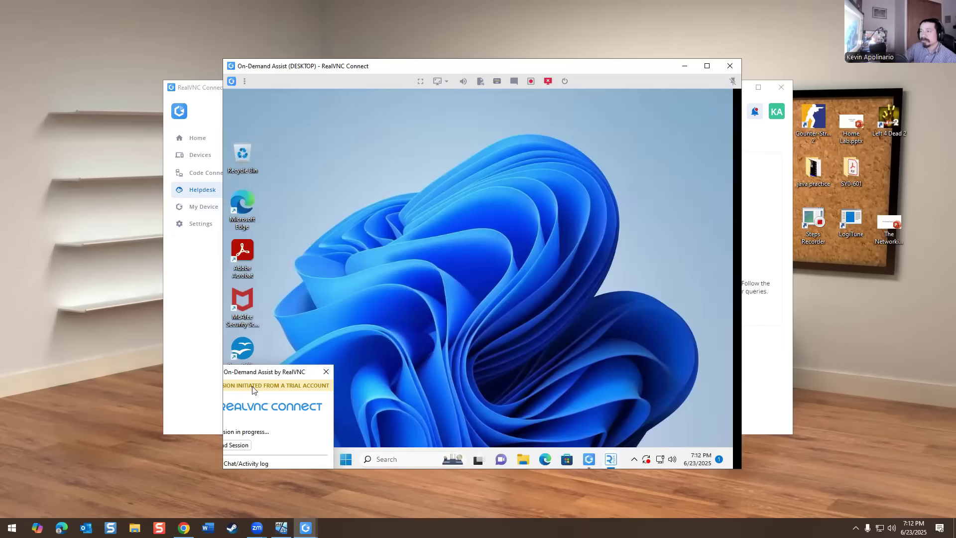
{"action": "left_click_drag", "start_coordinate": [267, 369], "coordinate": [285, 187]}
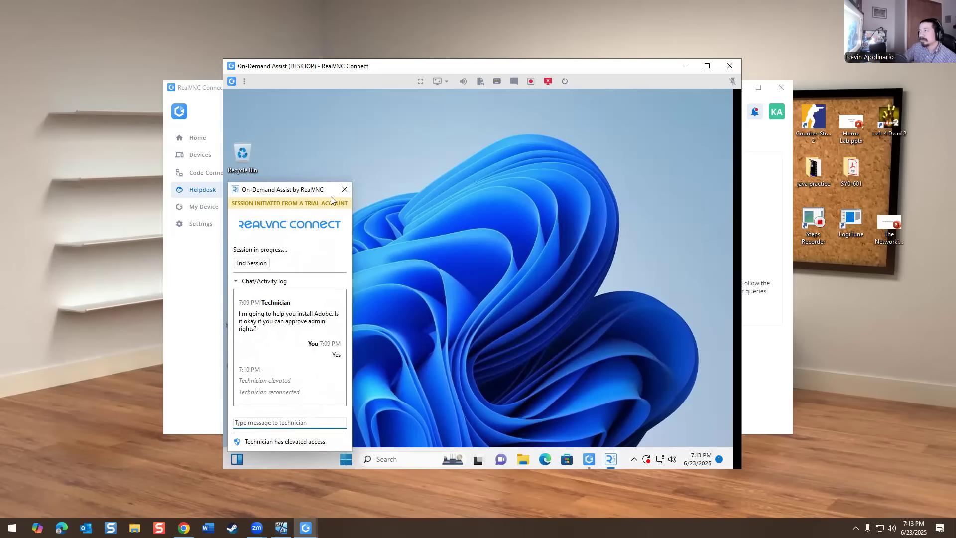
Step: End the On-Demand Assist session, acknowledge it, and close the session-ended notice on the VM
{"action": "left_click", "coordinate": [255, 263]}
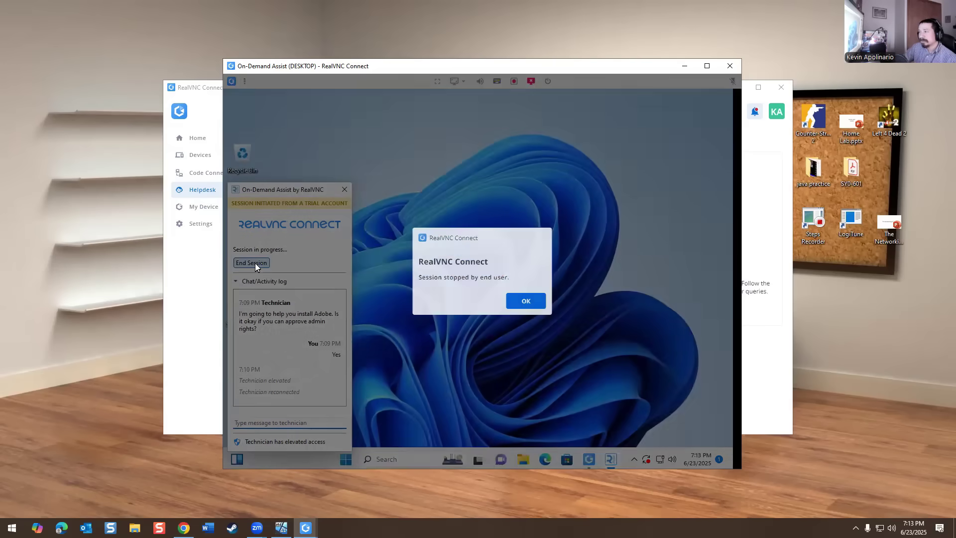
{"action": "left_click", "coordinate": [519, 298]}
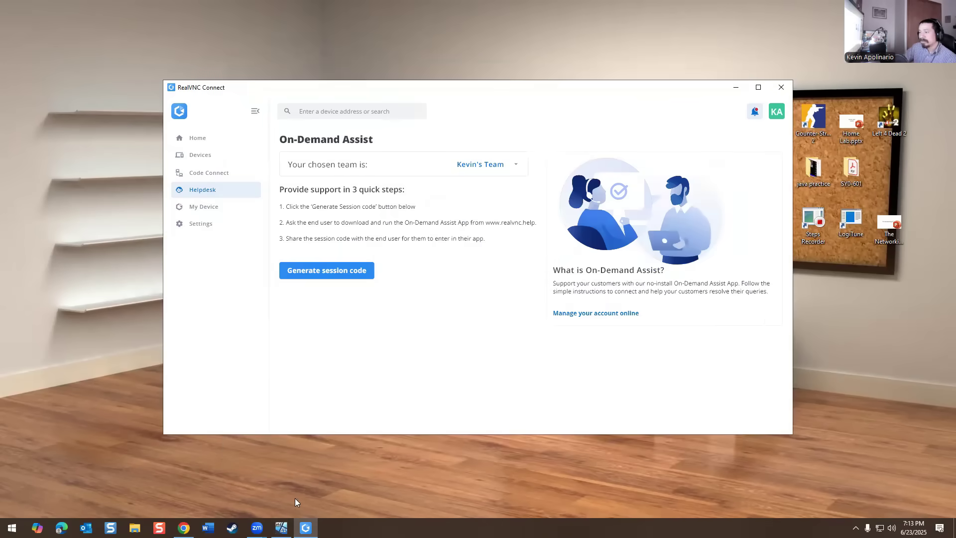
{"action": "left_click", "coordinate": [281, 528]}
{"action": "left_click", "coordinate": [318, 246]}
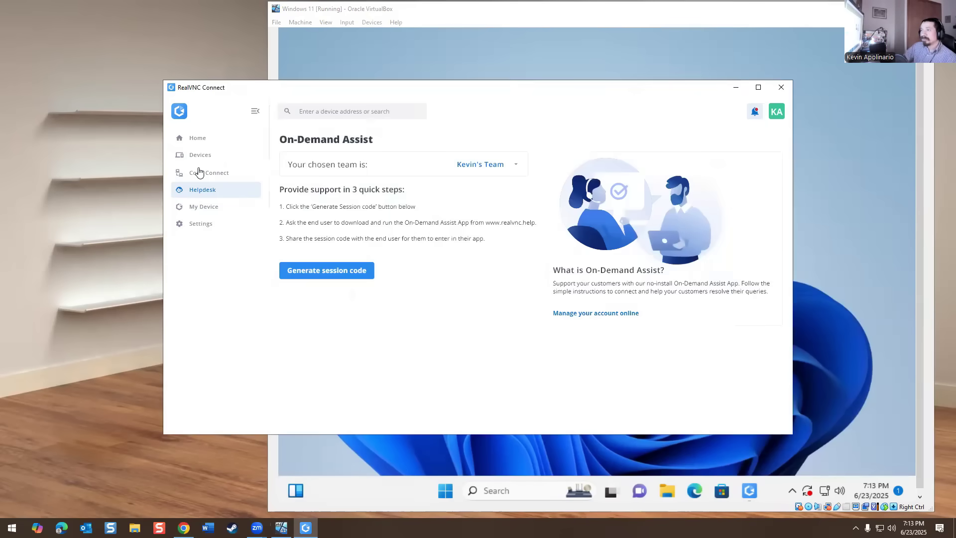
Step: Connect to DESKTOP from the Devices list using its VNC password, then send Ctrl-Alt-Del
{"action": "left_click", "coordinate": [199, 162]}
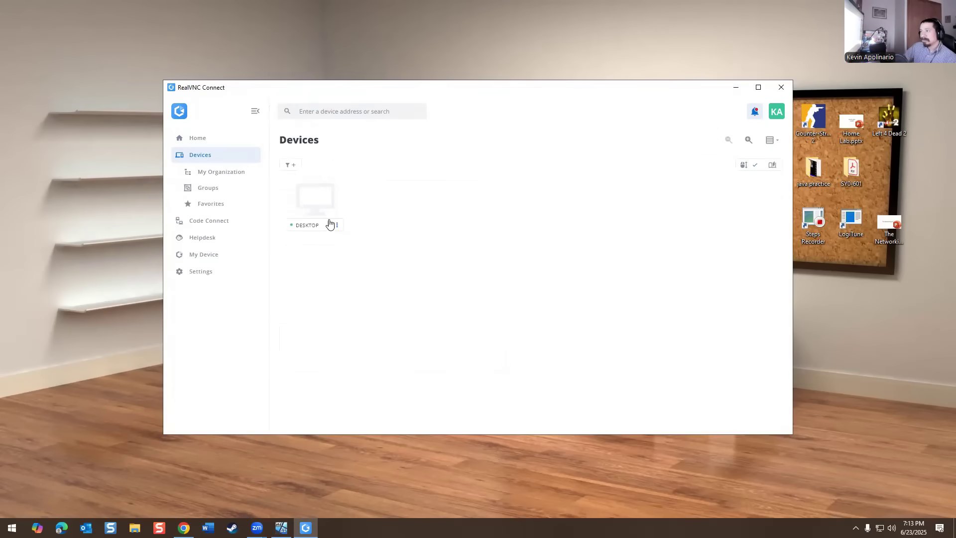
{"action": "left_click", "coordinate": [336, 226]}
{"action": "left_click", "coordinate": [344, 235]}
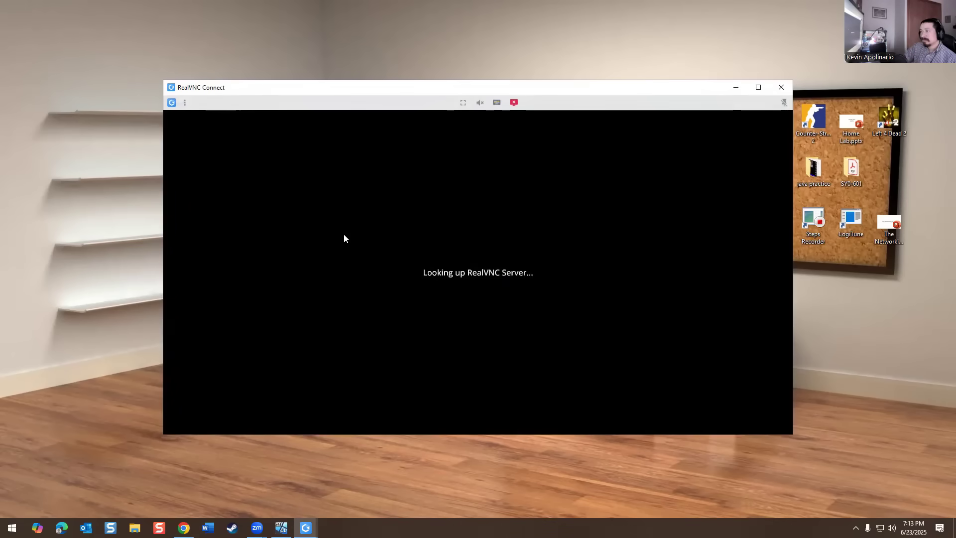
{"action": "left_click", "coordinate": [406, 295]}
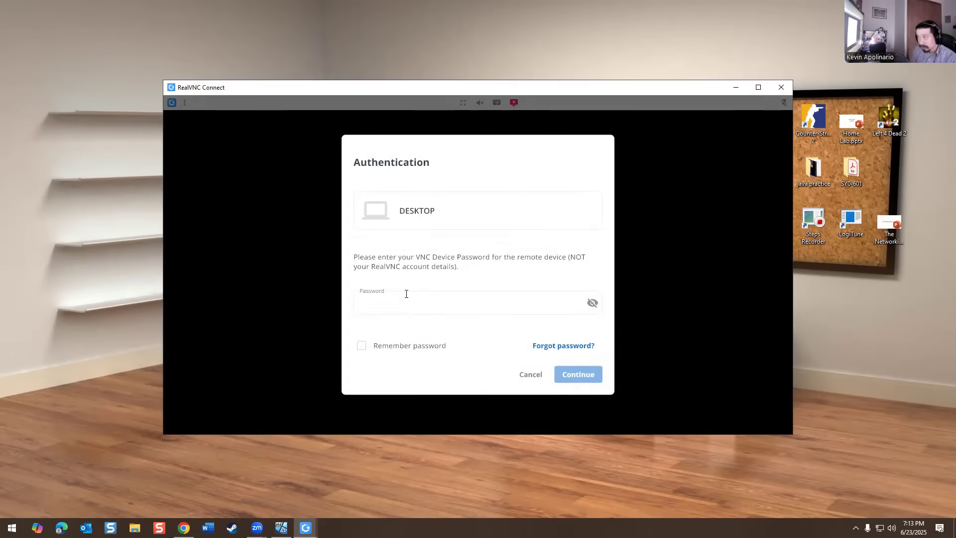
{"action": "type", "text": "•••"}
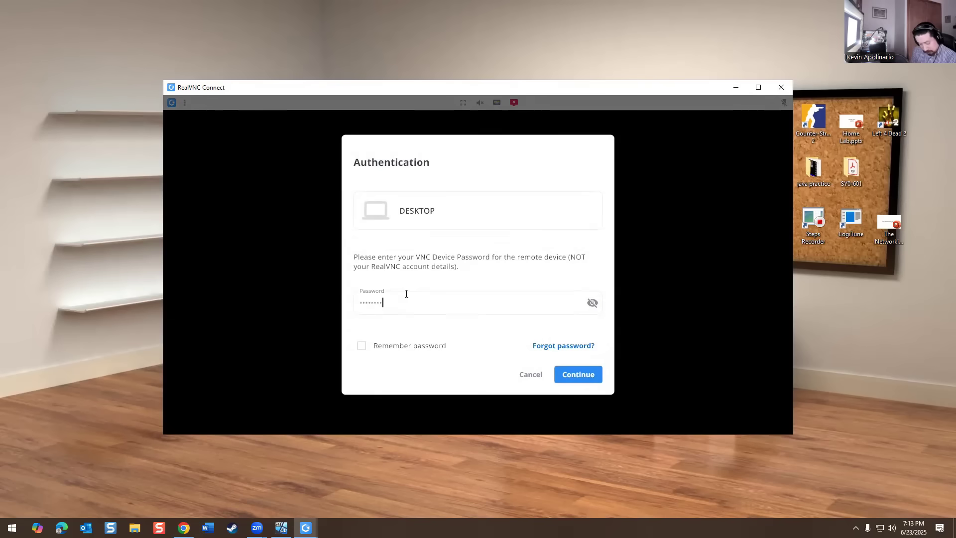
{"action": "key", "text": "Return"}
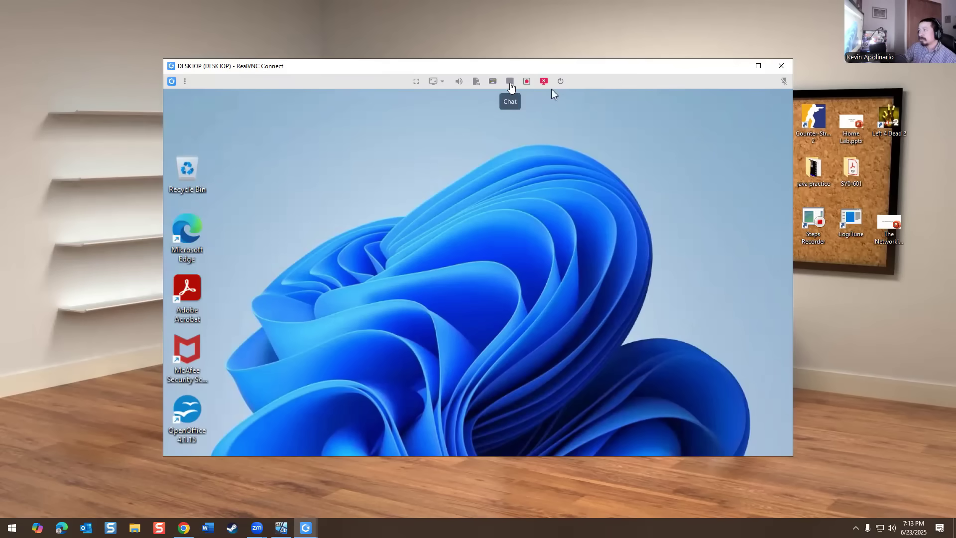
{"action": "left_click", "coordinate": [494, 85]}
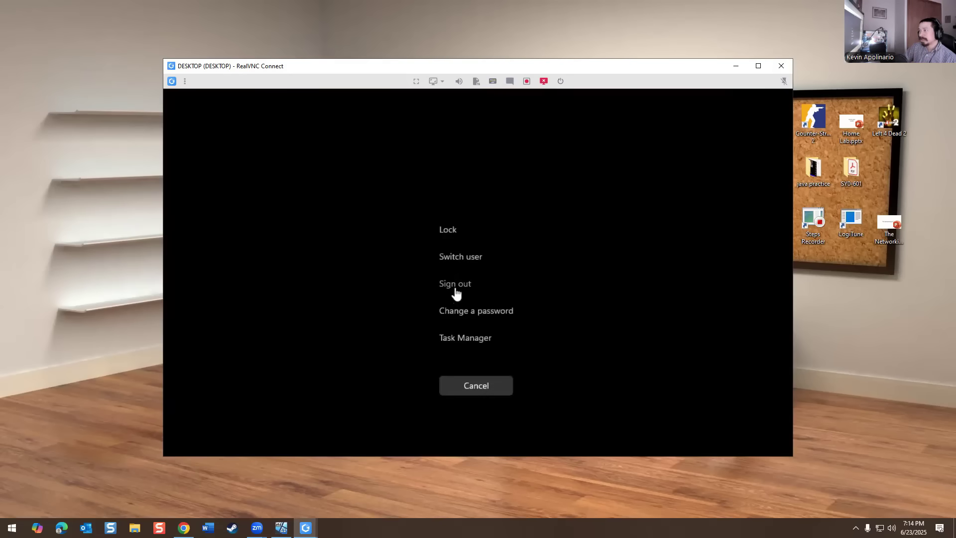
Step: Dismiss the security screen, check File transfer, terminate the DESKTOP connection, and switch to Chrome
{"action": "left_click", "coordinate": [471, 388]}
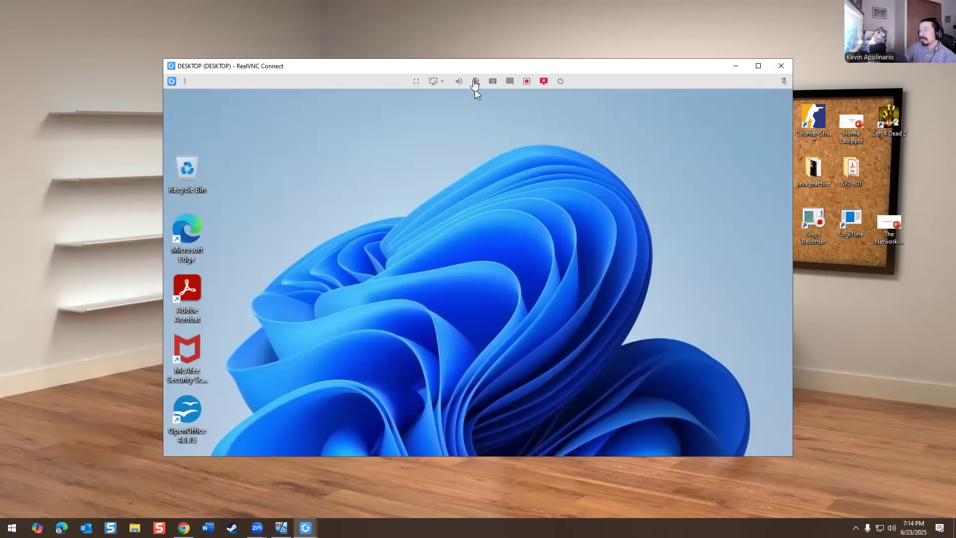
{"action": "left_click", "coordinate": [476, 81]}
{"action": "left_click", "coordinate": [513, 117]}
{"action": "left_click", "coordinate": [544, 83]}
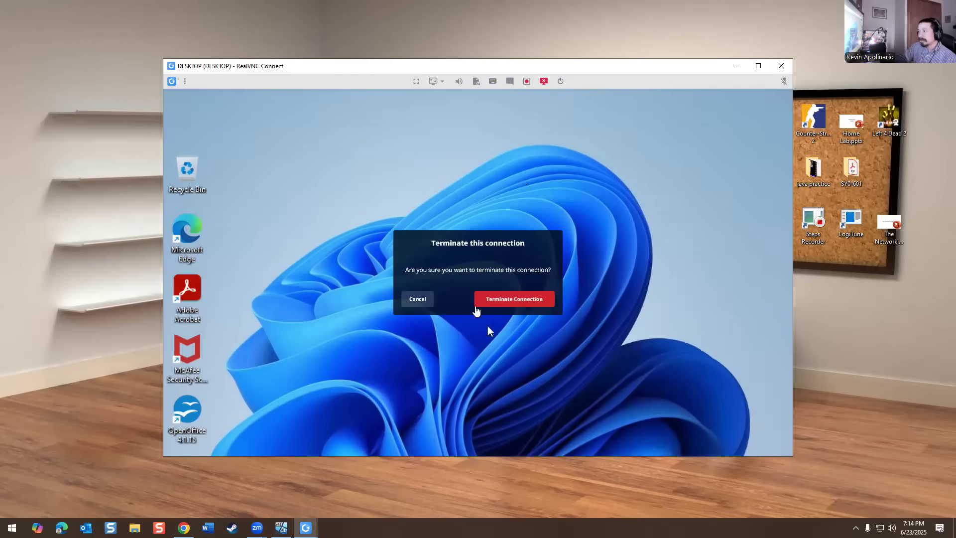
{"action": "left_click", "coordinate": [490, 297]}
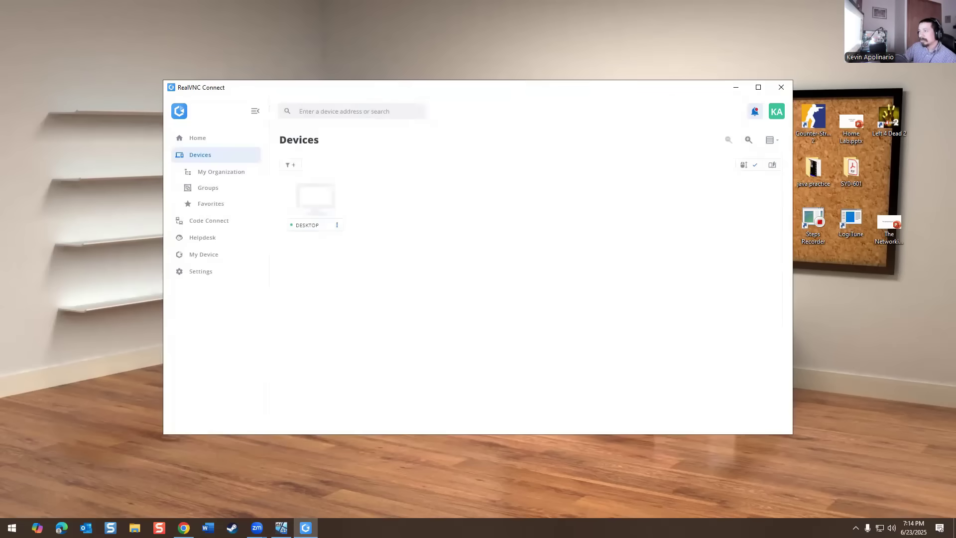
{"action": "left_click", "coordinate": [282, 528]}
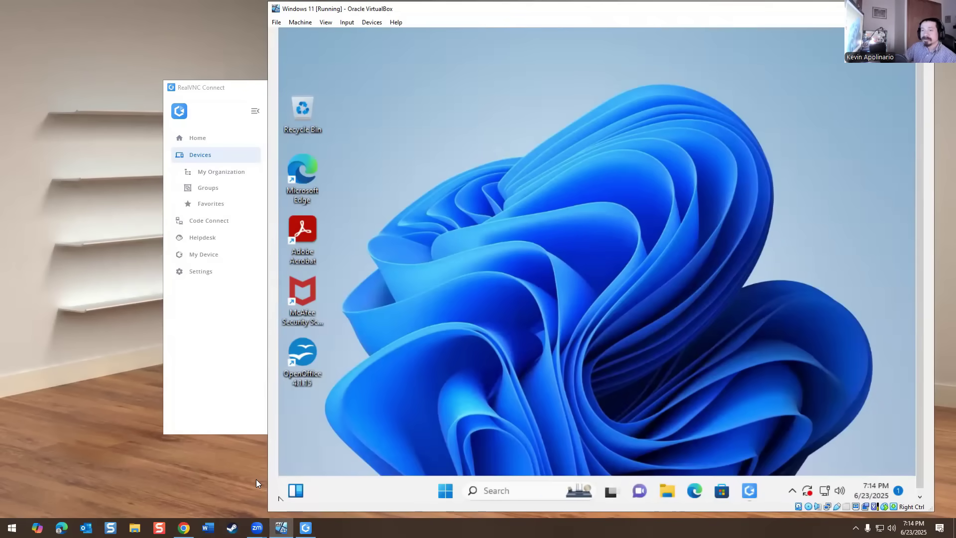
{"action": "left_click", "coordinate": [183, 528]}
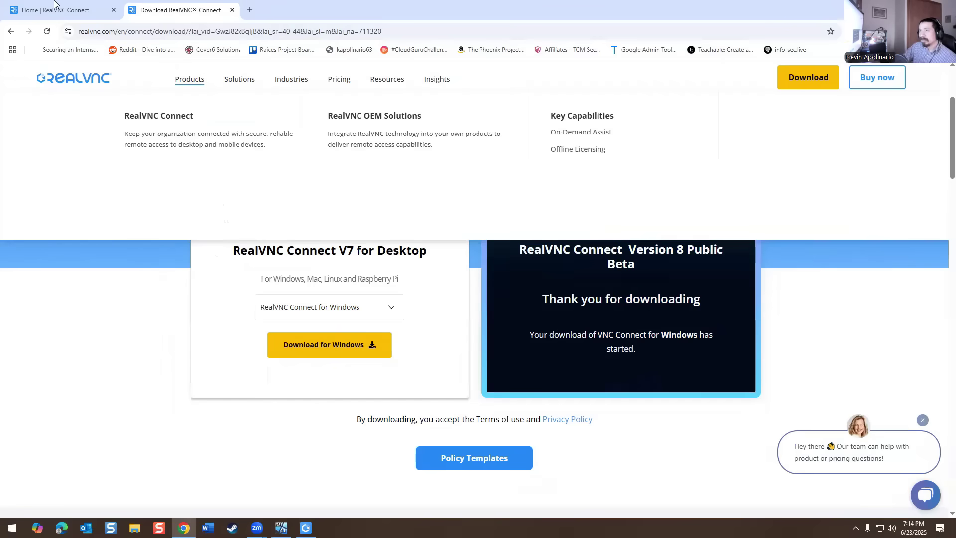
Step: Check the account security page, then return to the portal dashboard and view People
{"action": "left_click", "coordinate": [57, 10]}
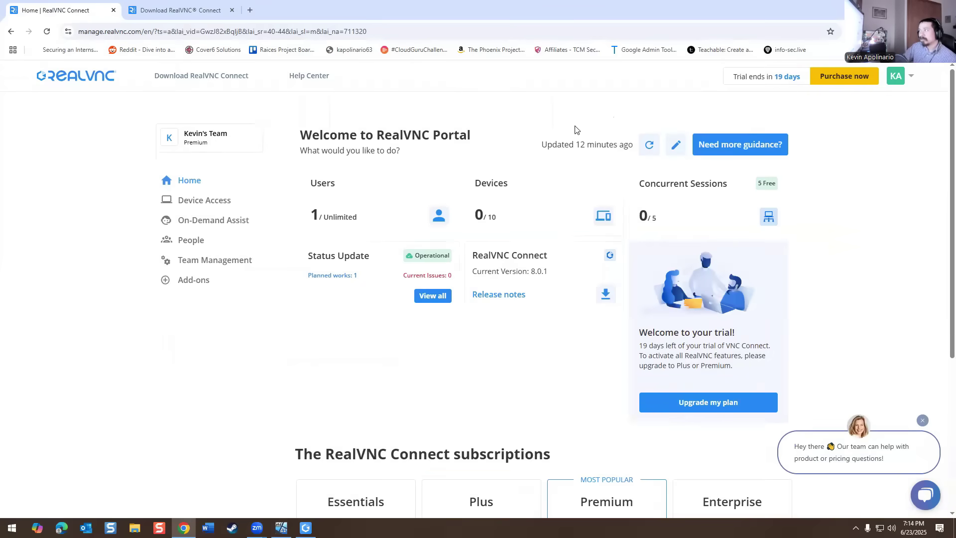
{"action": "left_click", "coordinate": [899, 79]}
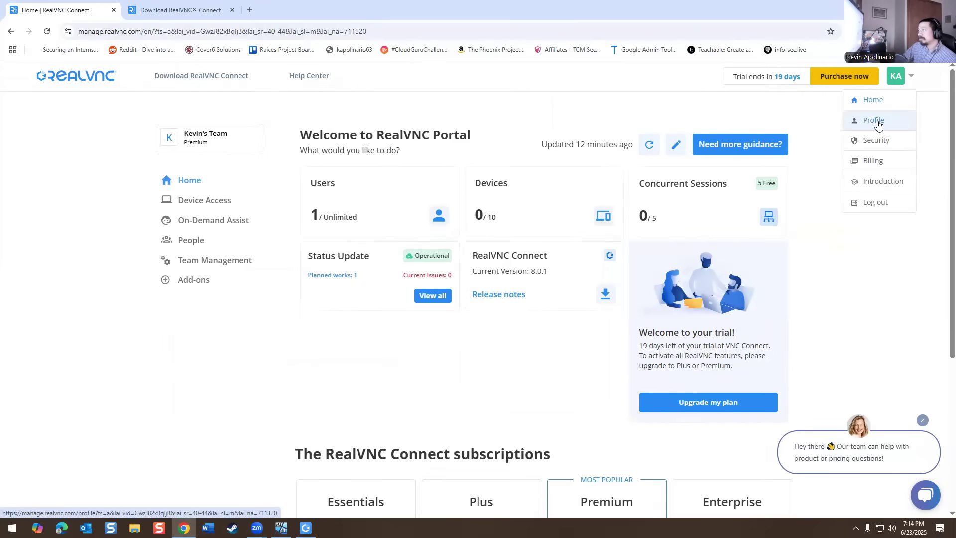
{"action": "left_click", "coordinate": [865, 139]}
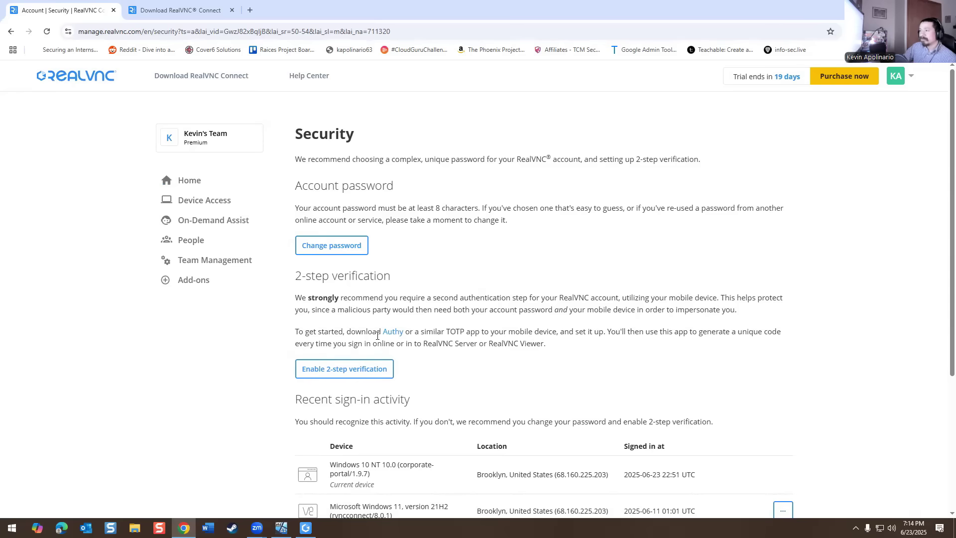
{"action": "left_click", "coordinate": [216, 184]}
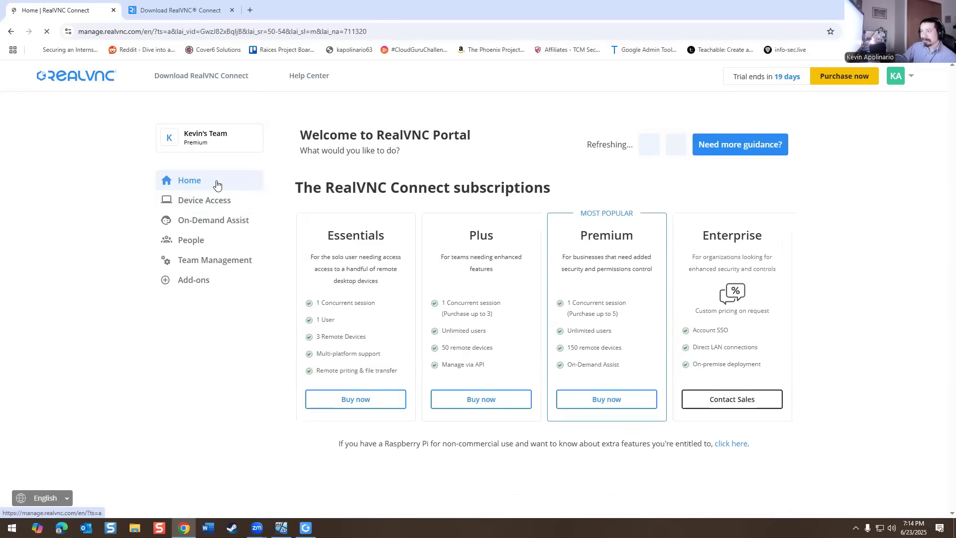
{"action": "left_click", "coordinate": [187, 244]}
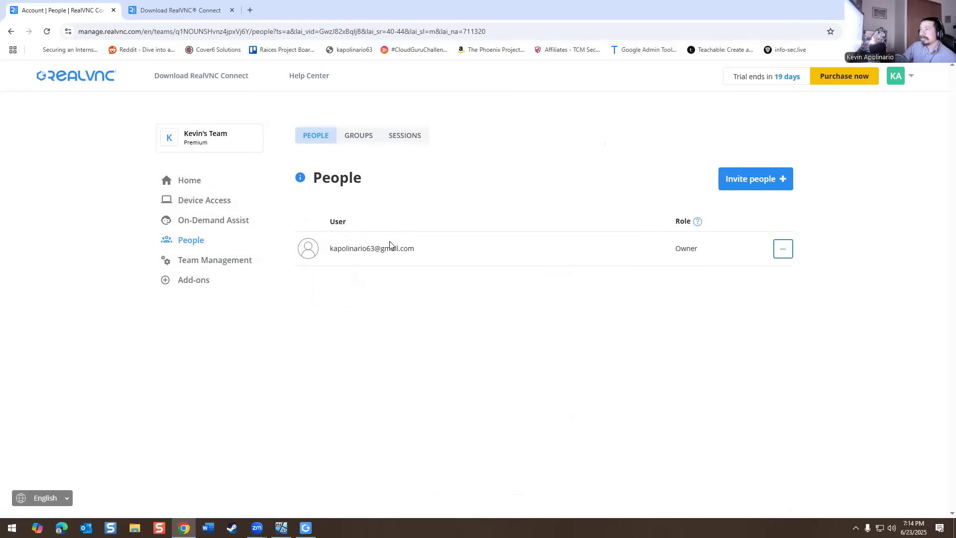
Step: Invite the new member by their e-mail address, dismiss the confirmation, and open the mail app
{"action": "left_click", "coordinate": [754, 187]}
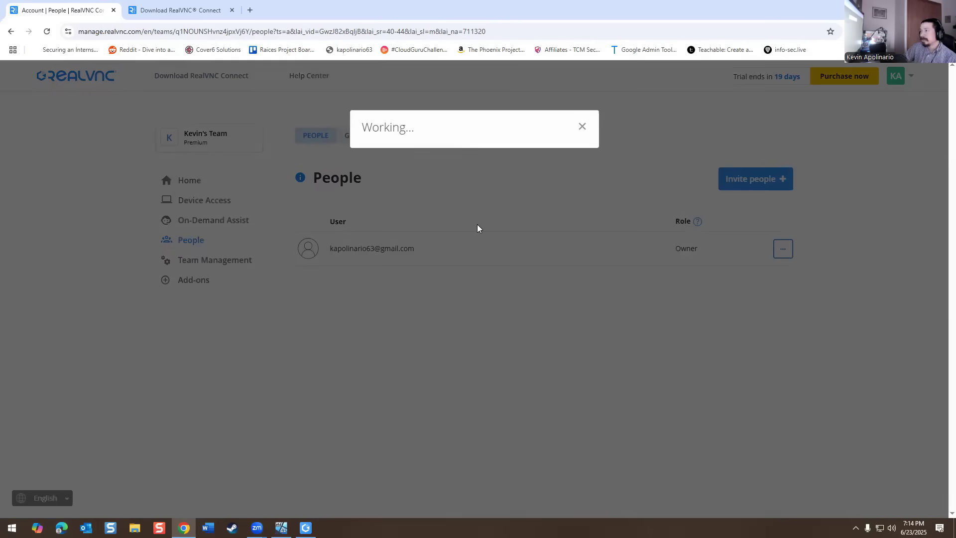
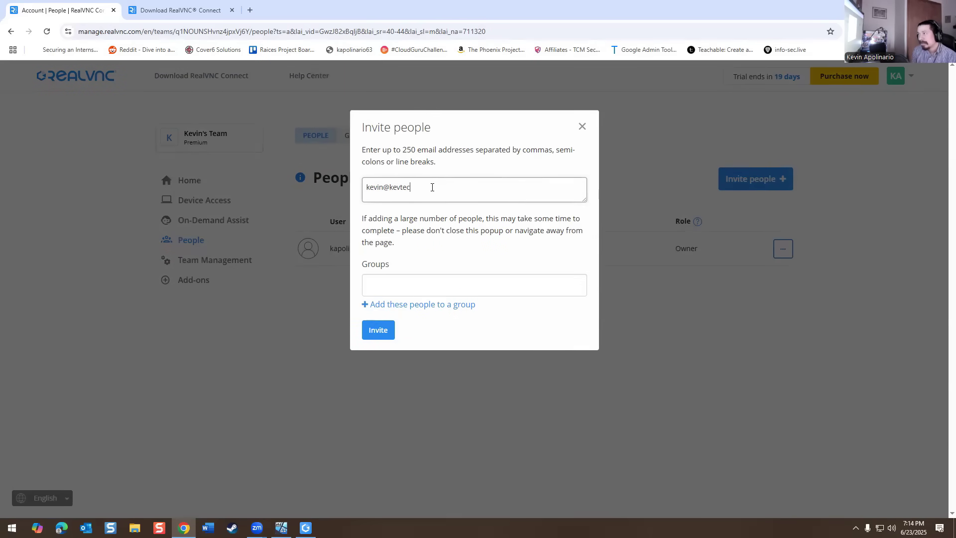
{"action": "left_click", "coordinate": [385, 332]}
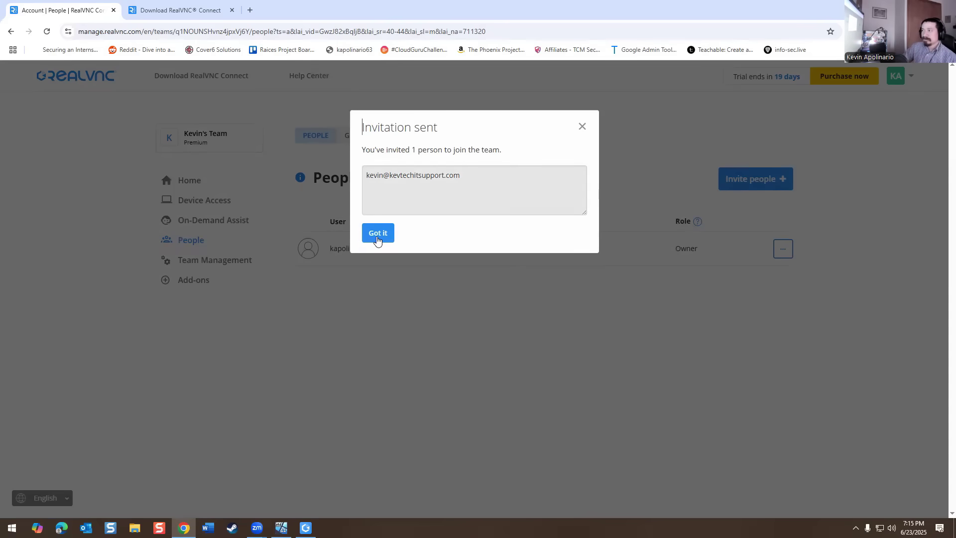
{"action": "left_click", "coordinate": [377, 235]}
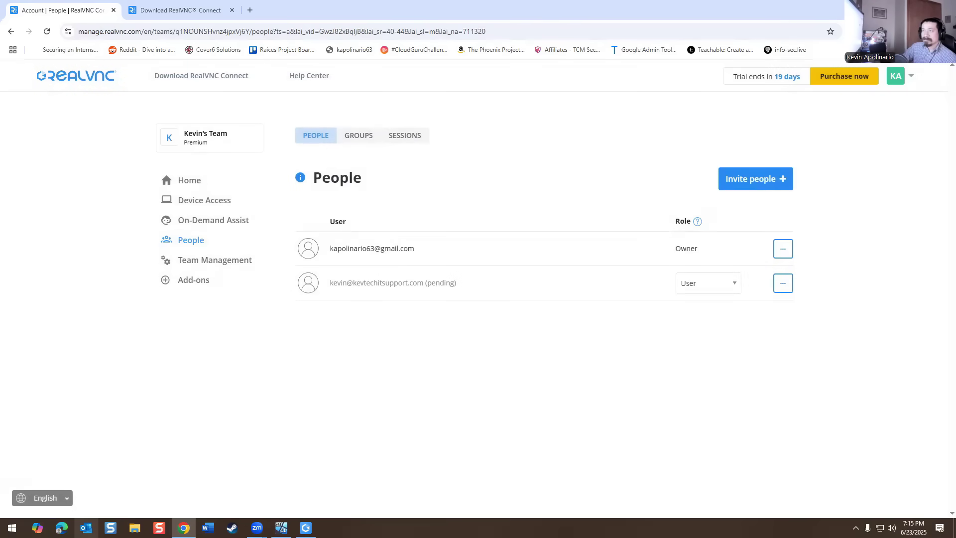
{"action": "left_click", "coordinate": [86, 528]}
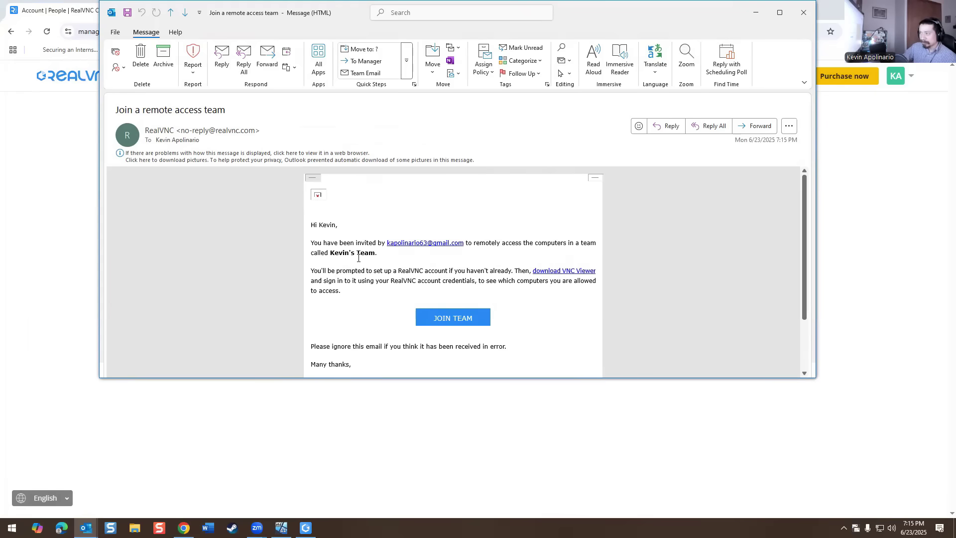
Step: Accept the 'Join a remote access team' email invitation with JOIN TEAM
{"action": "left_click", "coordinate": [454, 324]}
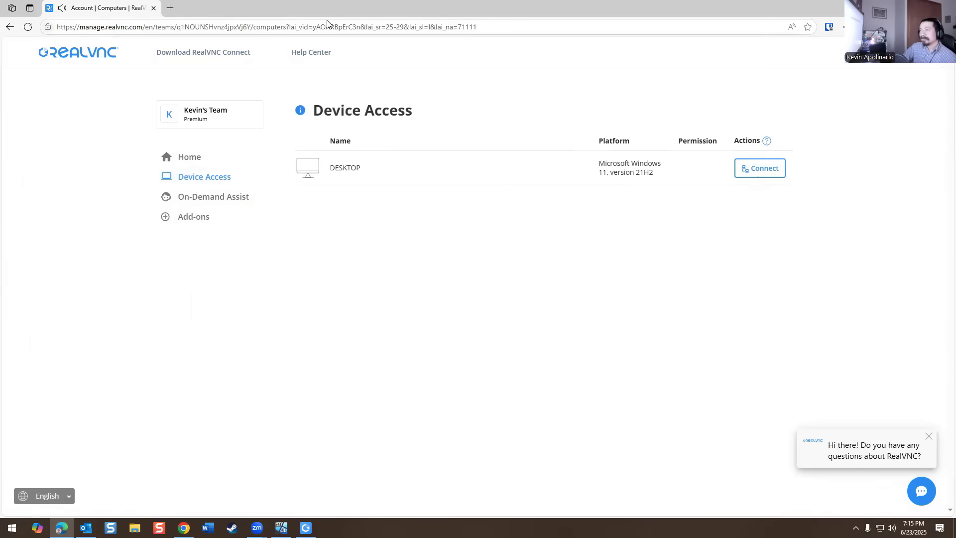
Step: Refresh People in Chrome, keep the new member's role as User, and open Device Access
{"action": "key", "text": "alt+Tab"}
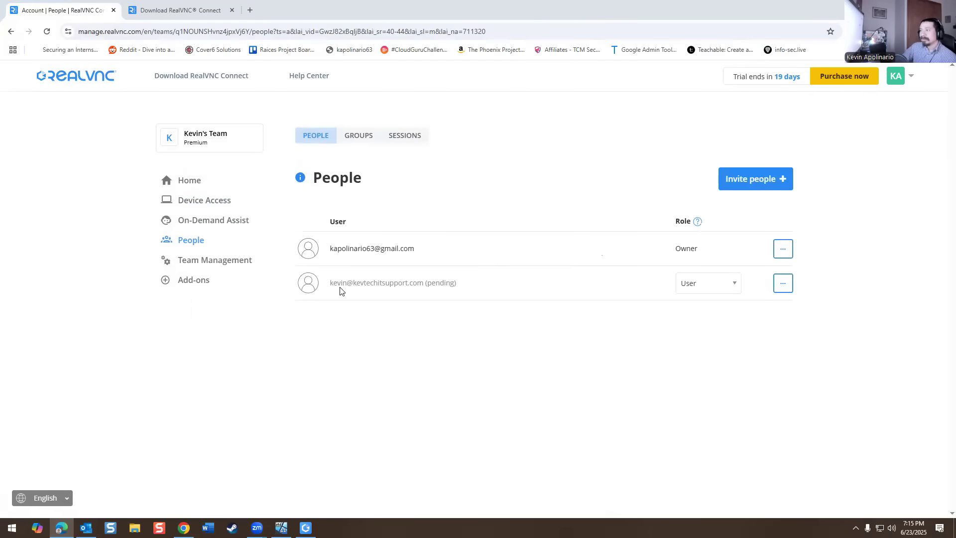
{"action": "left_click", "coordinate": [192, 237]}
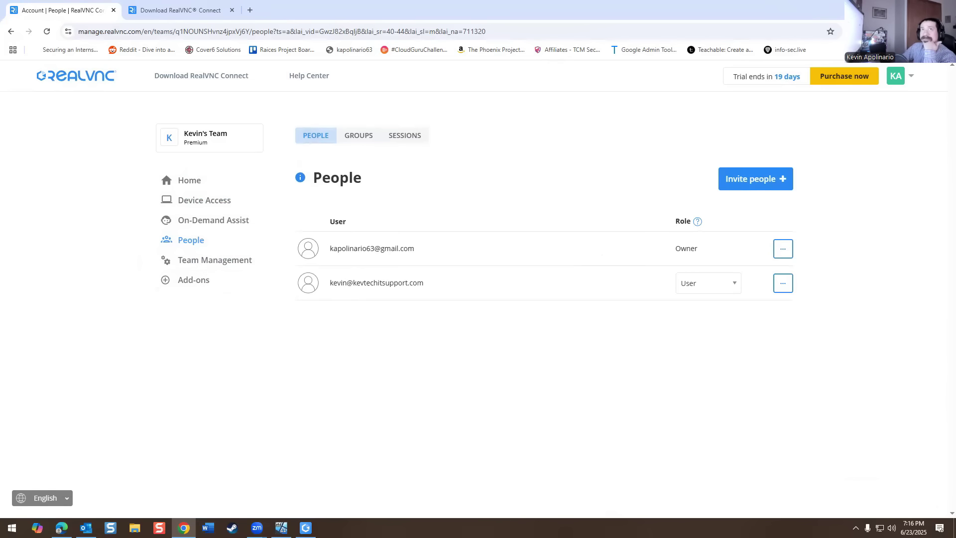
{"action": "left_click", "coordinate": [62, 528]}
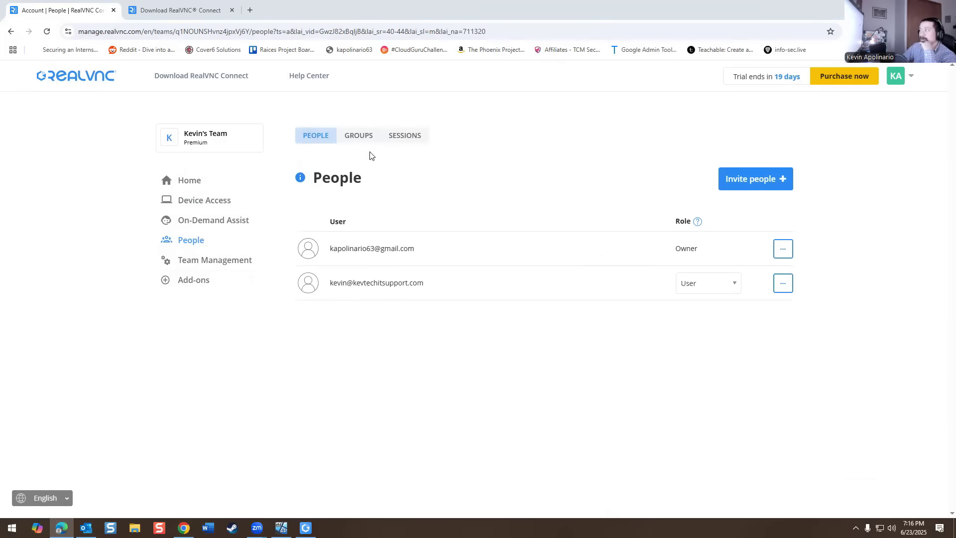
{"action": "left_click", "coordinate": [725, 285]}
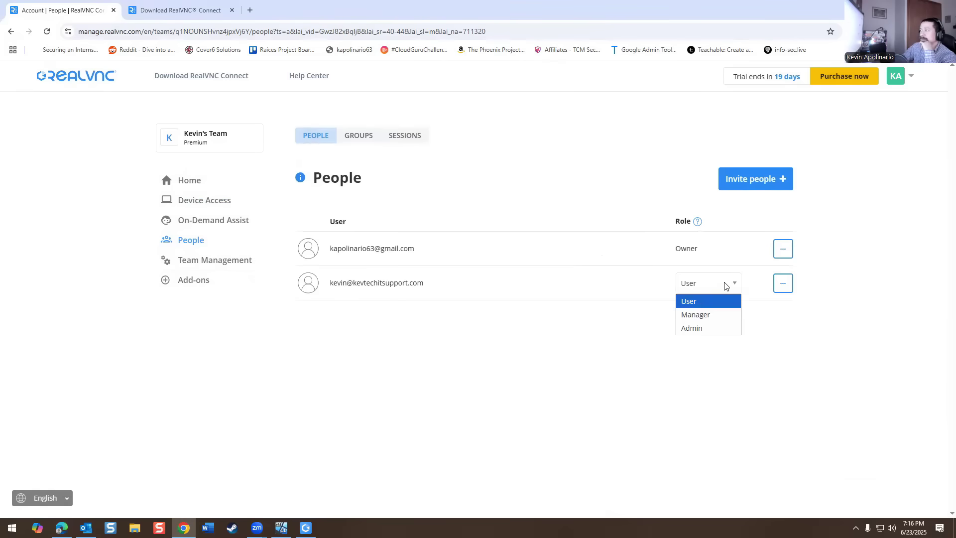
{"action": "left_click", "coordinate": [527, 369]}
{"action": "left_click", "coordinate": [216, 204]}
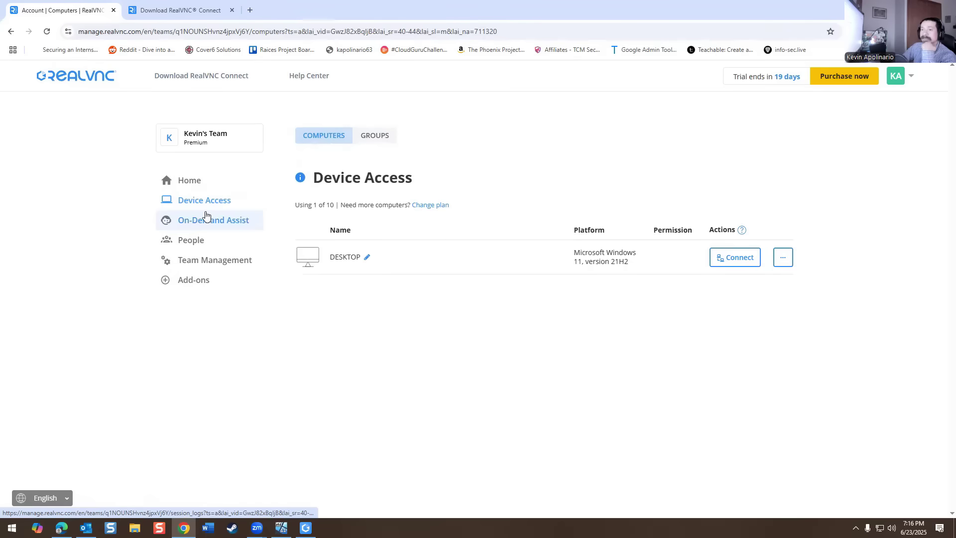
Step: Replace 'Everyone in the team' with the owner's account in DESKTOP's discovery permissions and save
{"action": "left_click", "coordinate": [783, 257]}
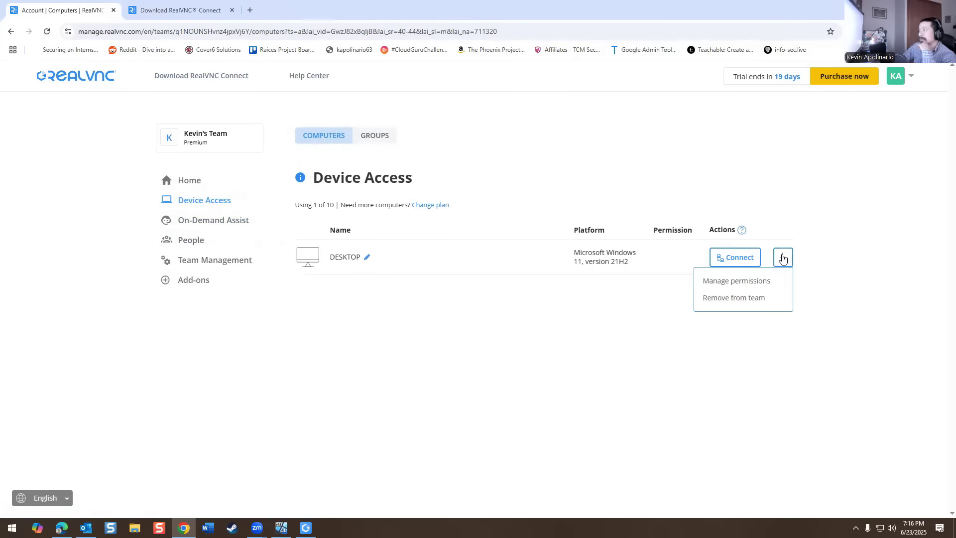
{"action": "left_click", "coordinate": [722, 281]}
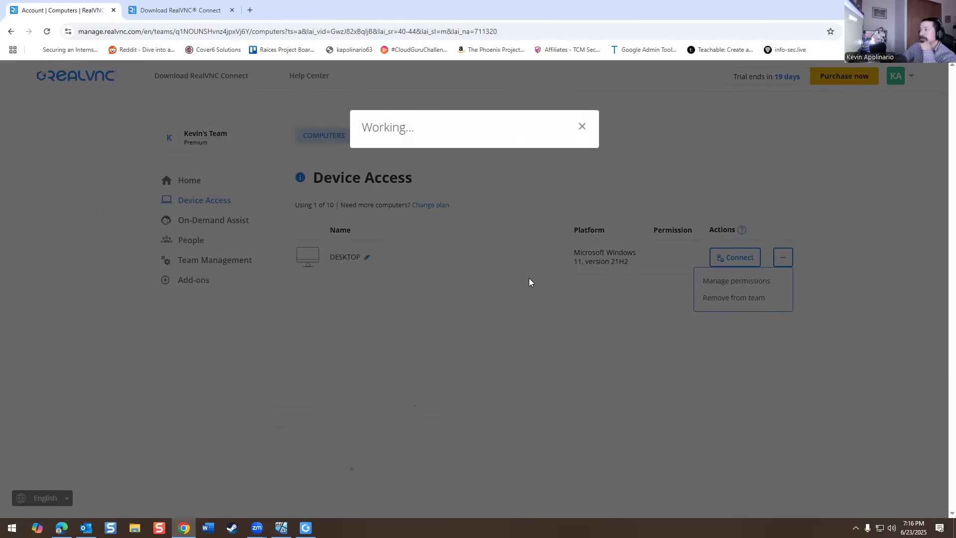
{"action": "left_click_drag", "start_coordinate": [445, 205], "coordinate": [359, 205]}
{"action": "left_click", "coordinate": [578, 204]}
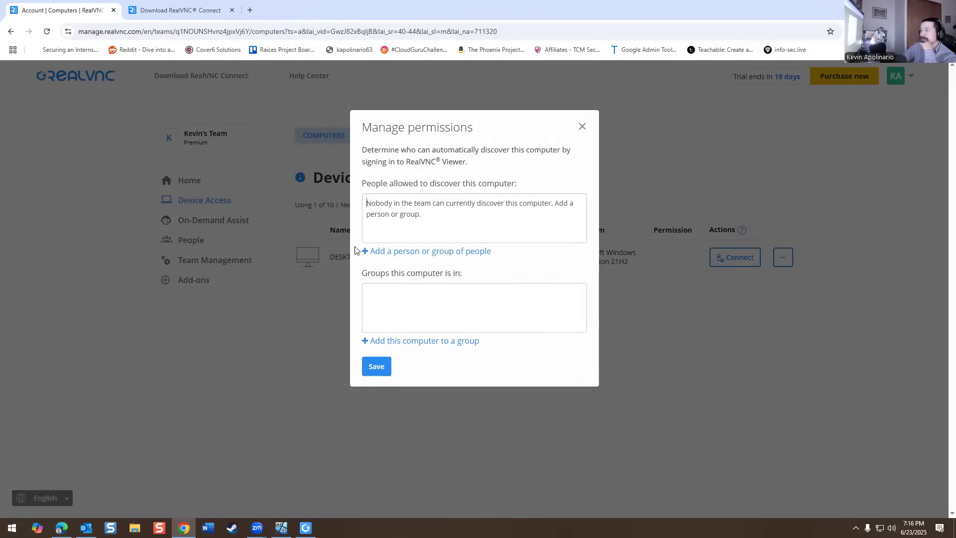
{"action": "left_click", "coordinate": [371, 251]}
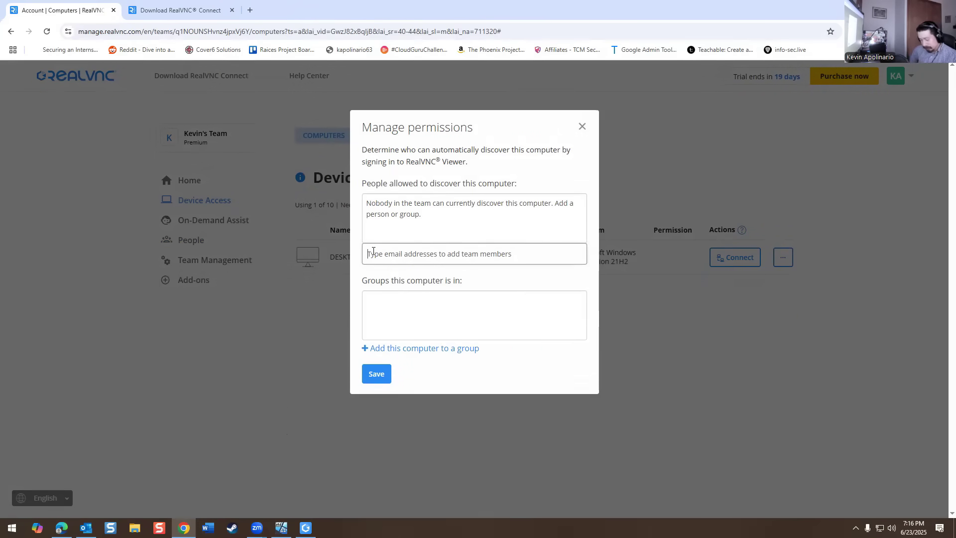
{"action": "type", "text": "kapol"}
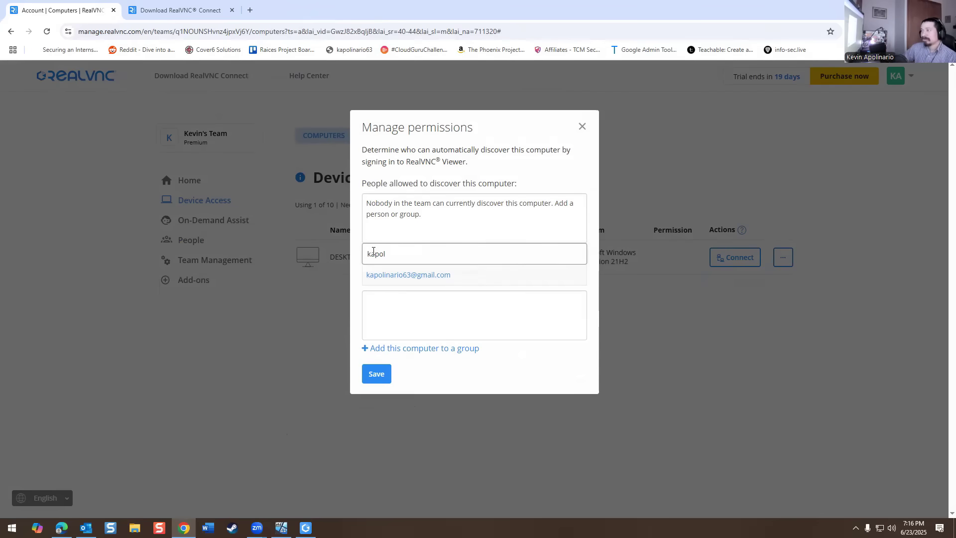
{"action": "left_click", "coordinate": [398, 275]}
{"action": "left_click", "coordinate": [377, 373]}
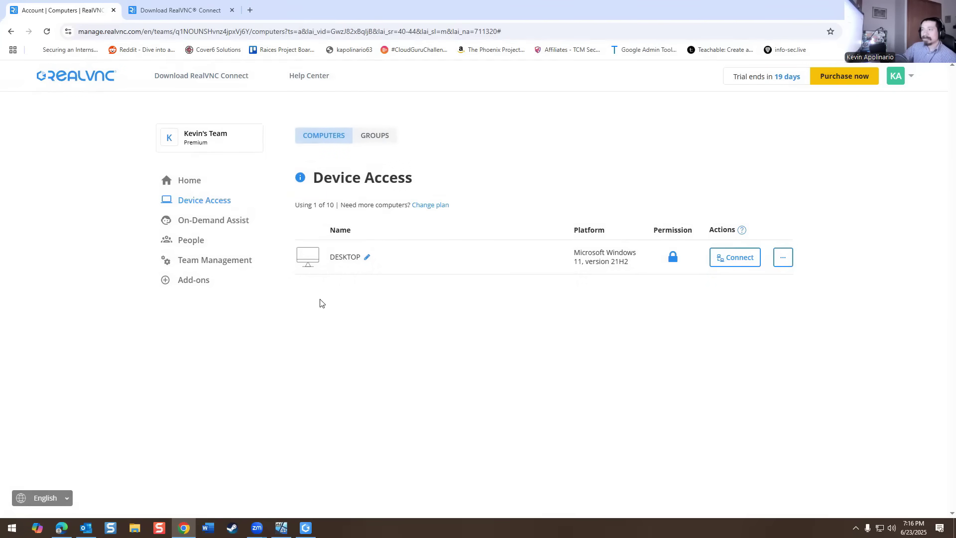
{"action": "left_click", "coordinate": [203, 246]}
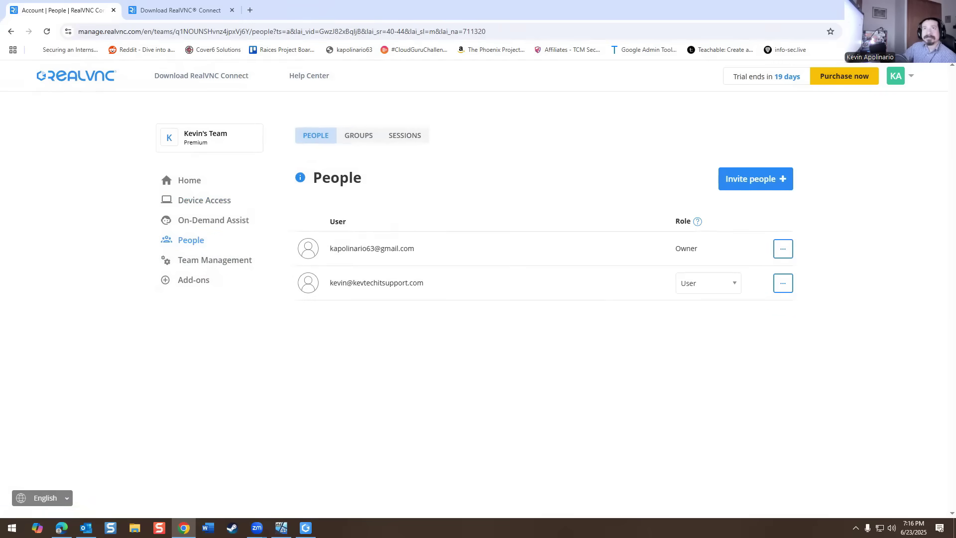
Step: In the invited member's browser, open Home and Device Access to confirm DESKTOP is gone
{"action": "key", "text": "alt+Tab"}
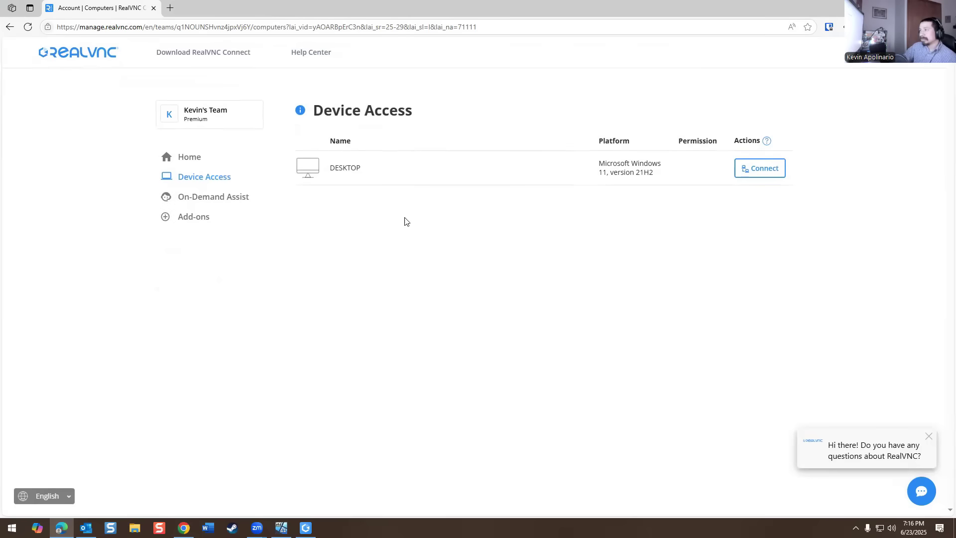
{"action": "left_click", "coordinate": [214, 158]}
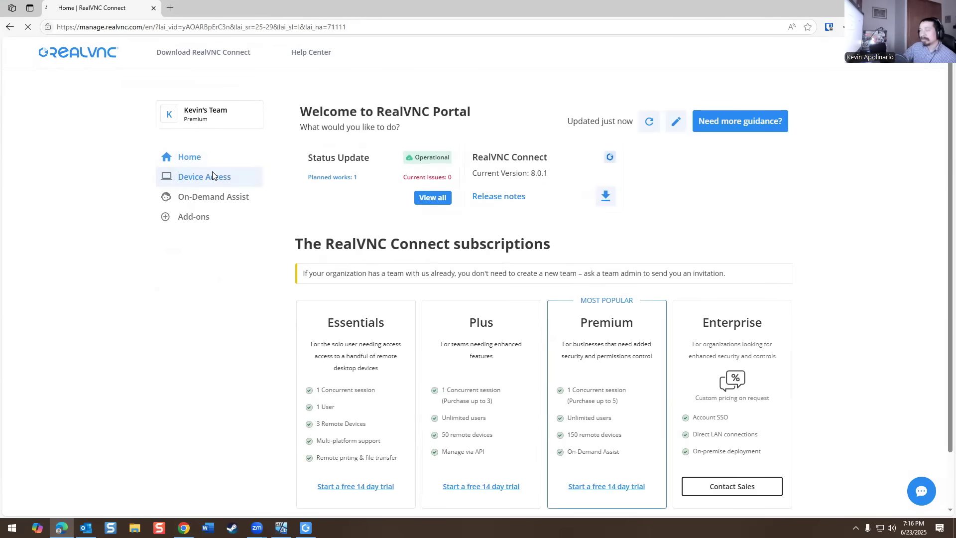
{"action": "left_click", "coordinate": [212, 174]}
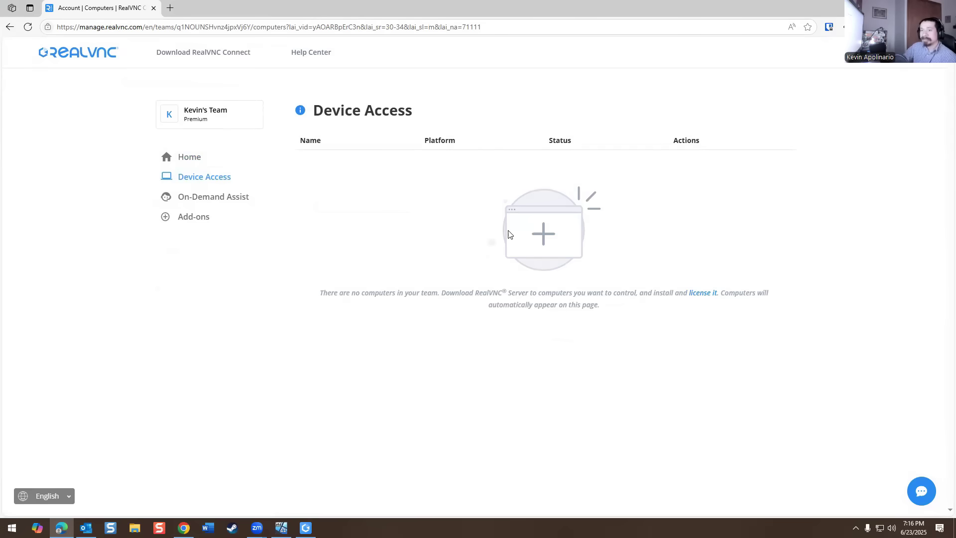